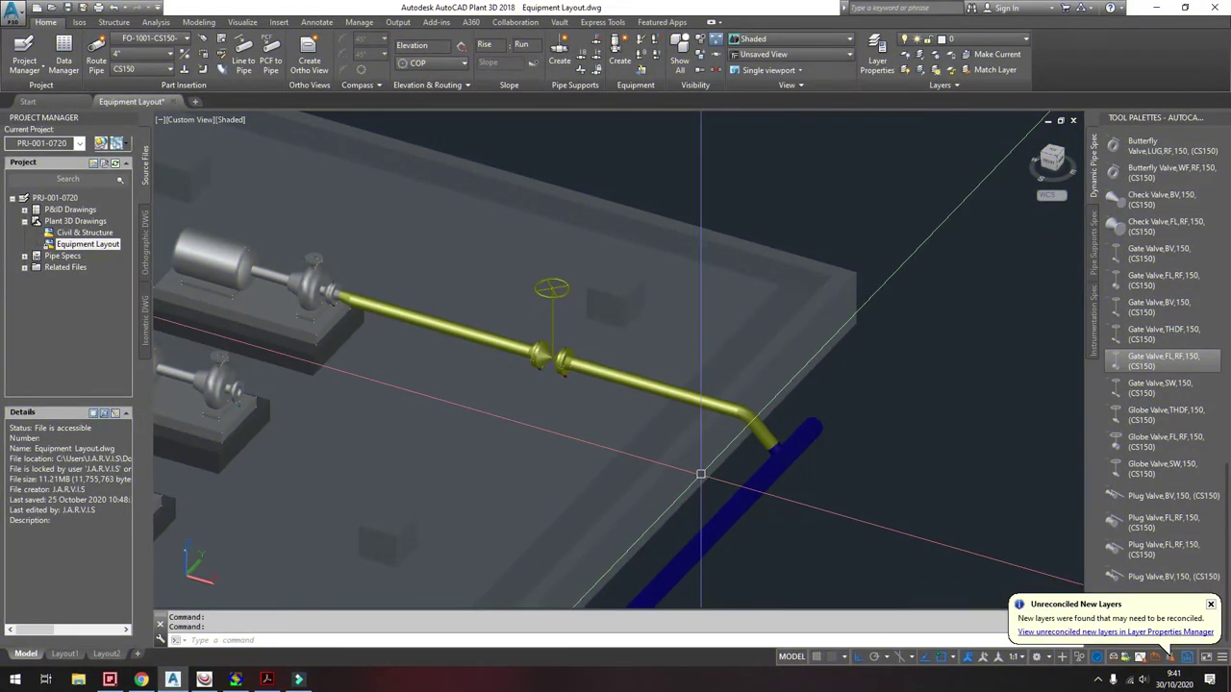
# - Zoom around the gate valve and dismiss the Unreconciled New Layers notice
pyautogui.scroll(3, 567, 361)
pyautogui.scroll(2, 567, 361)
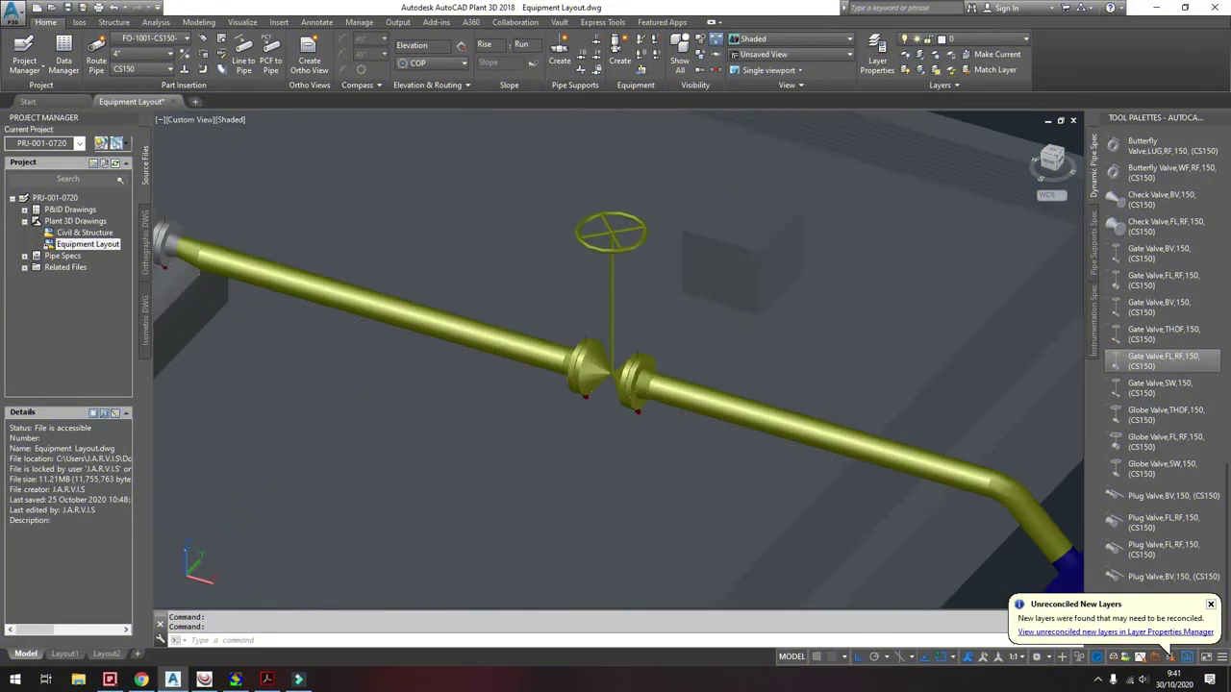
pyautogui.scroll(-2, 563, 379)
pyautogui.scroll(2, 545, 371)
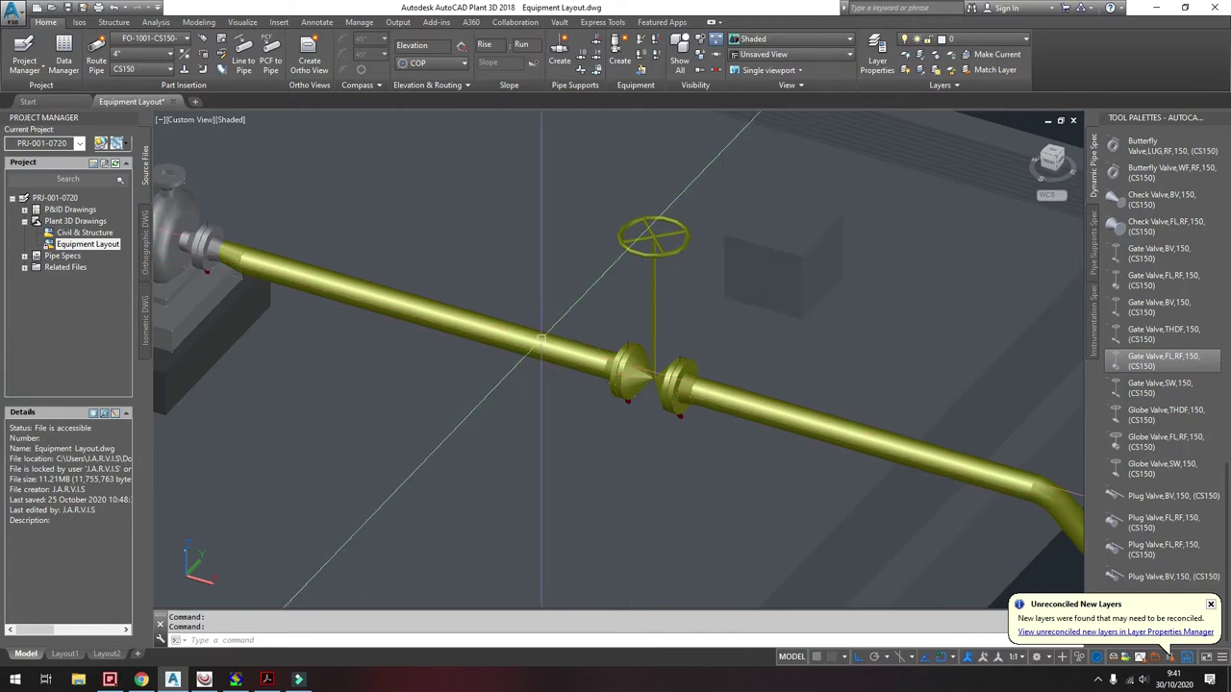
pyautogui.scroll(-3, 742, 376)
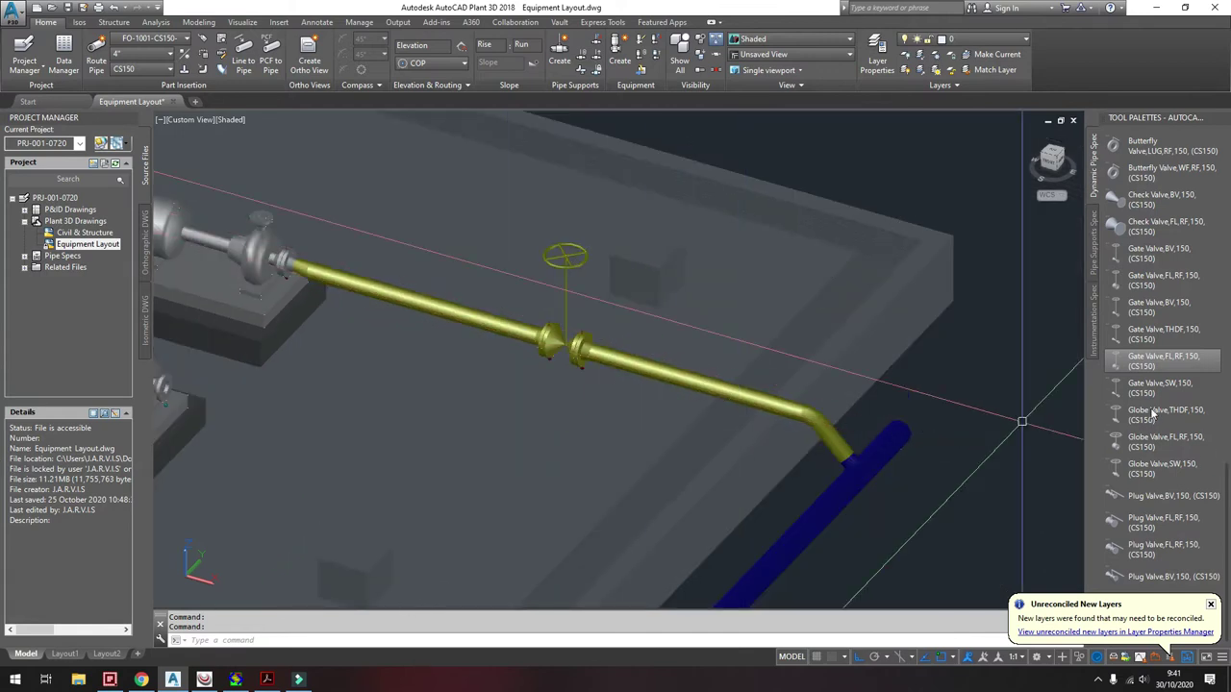
pyautogui.click(1211, 606)
# - Scroll the Dynamic Pipe Spec palette to the top and pick the ELL 45,SW,3000 elbow
pyautogui.scroll(1, 1186, 548)
pyautogui.scroll(2, 1186, 548)
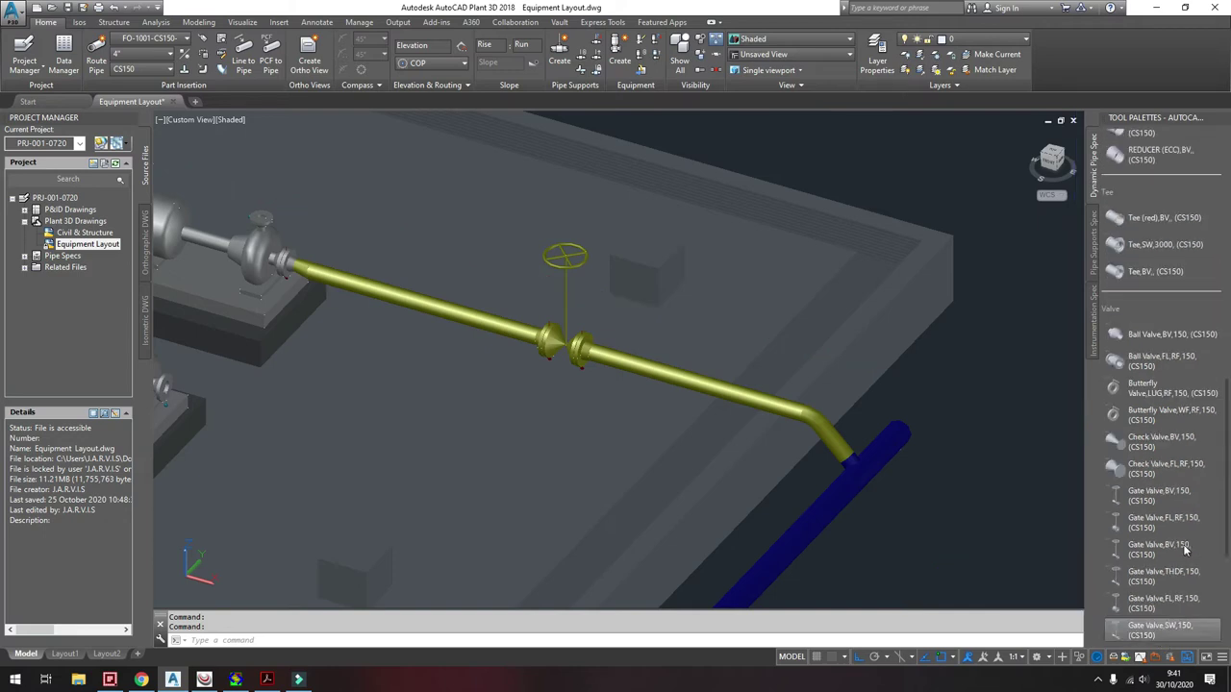
pyautogui.scroll(2, 1184, 548)
pyautogui.scroll(2, 1184, 548)
pyautogui.scroll(2, 1184, 548)
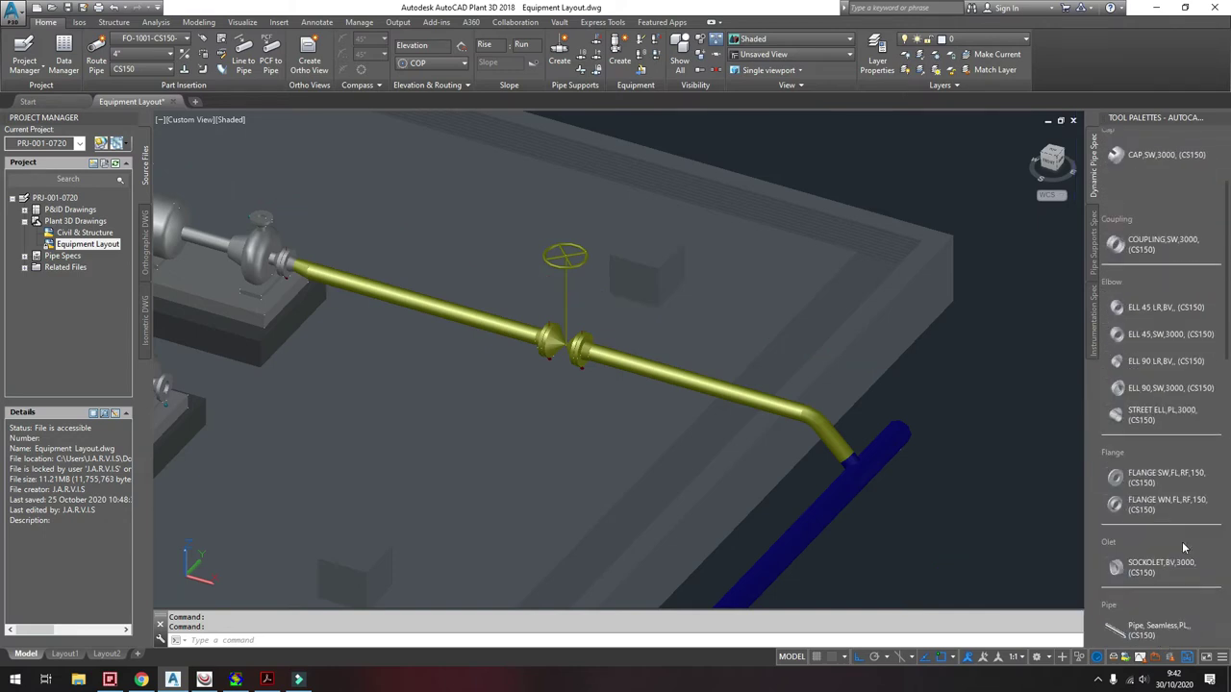
pyautogui.scroll(2, 1184, 548)
pyautogui.click(1169, 482)
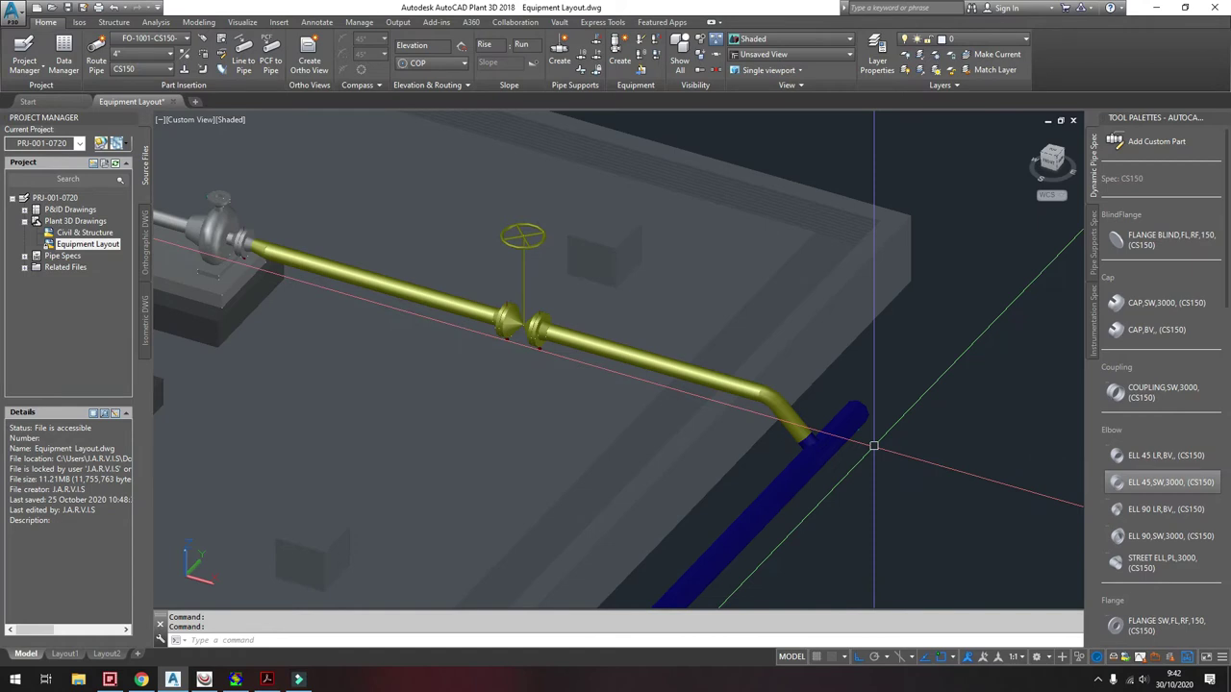
# - Start AutoCAD Plant 3D Spec Editor 2018 from its Start menu tile
pyautogui.click(17, 681)
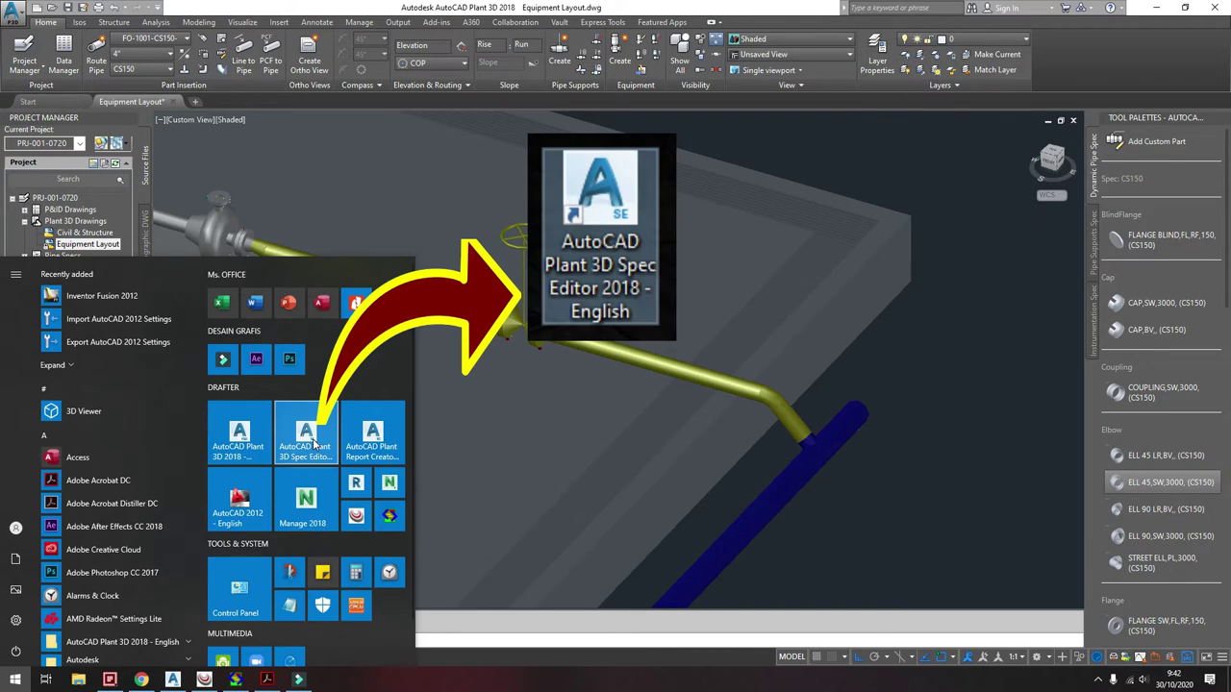
pyautogui.click(313, 439)
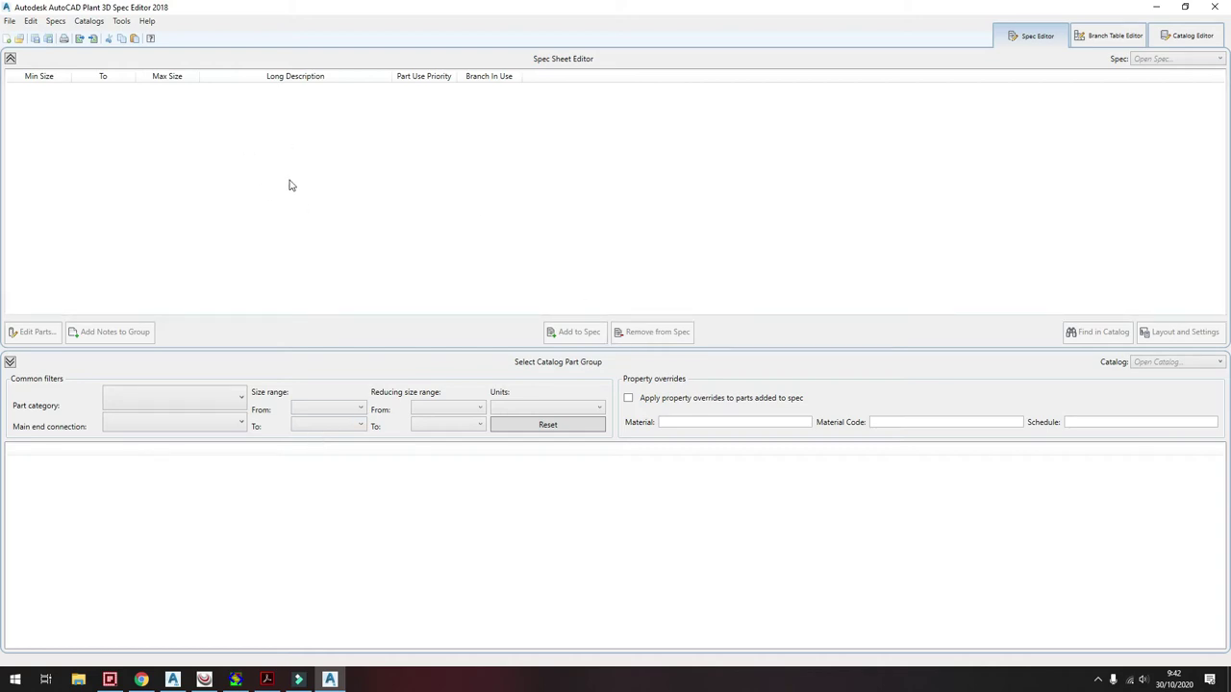
# - In Catalog Editor, browse to C:\AutoCAD Plant 3D 2018 Content\CPak ASME and select ASME Pipes and Fittings Catalog.pcat
pyautogui.click(1195, 36)
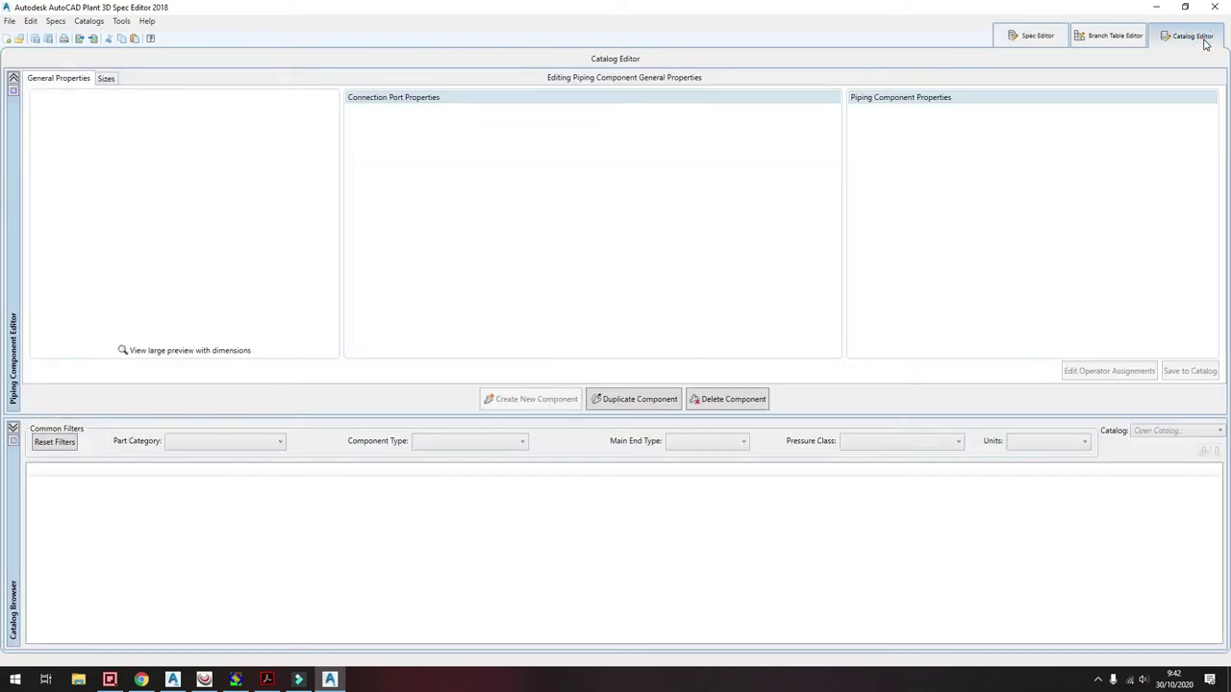
pyautogui.click(1193, 433)
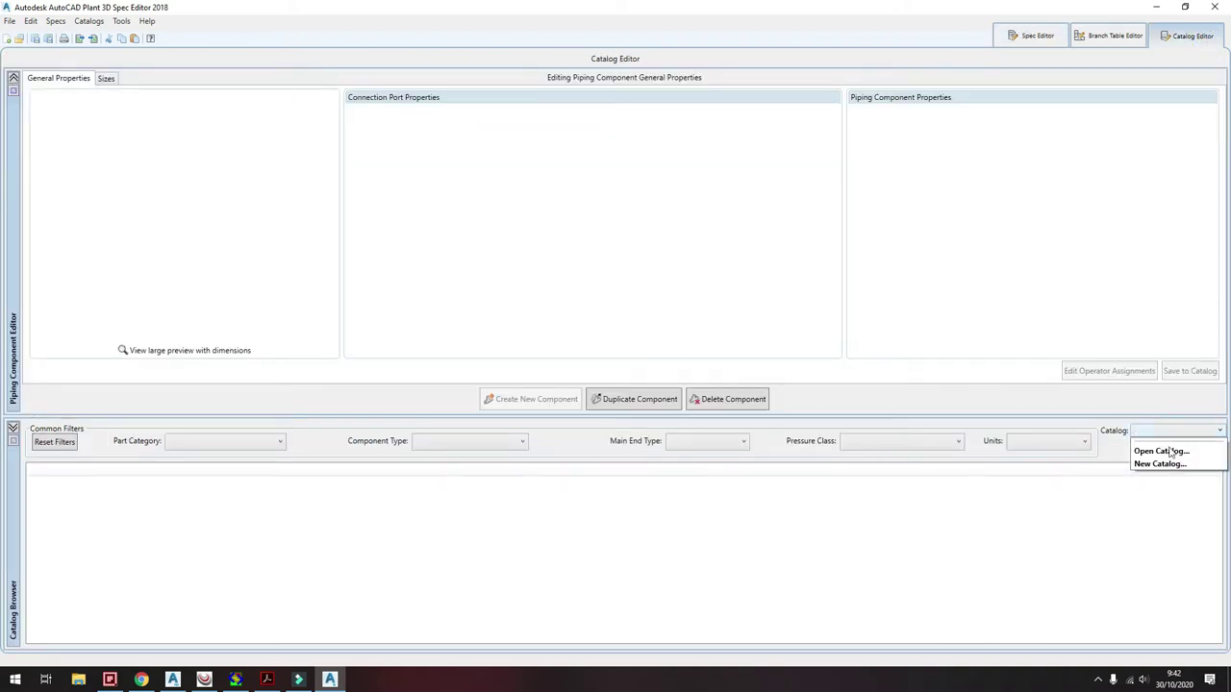
pyautogui.click(1166, 452)
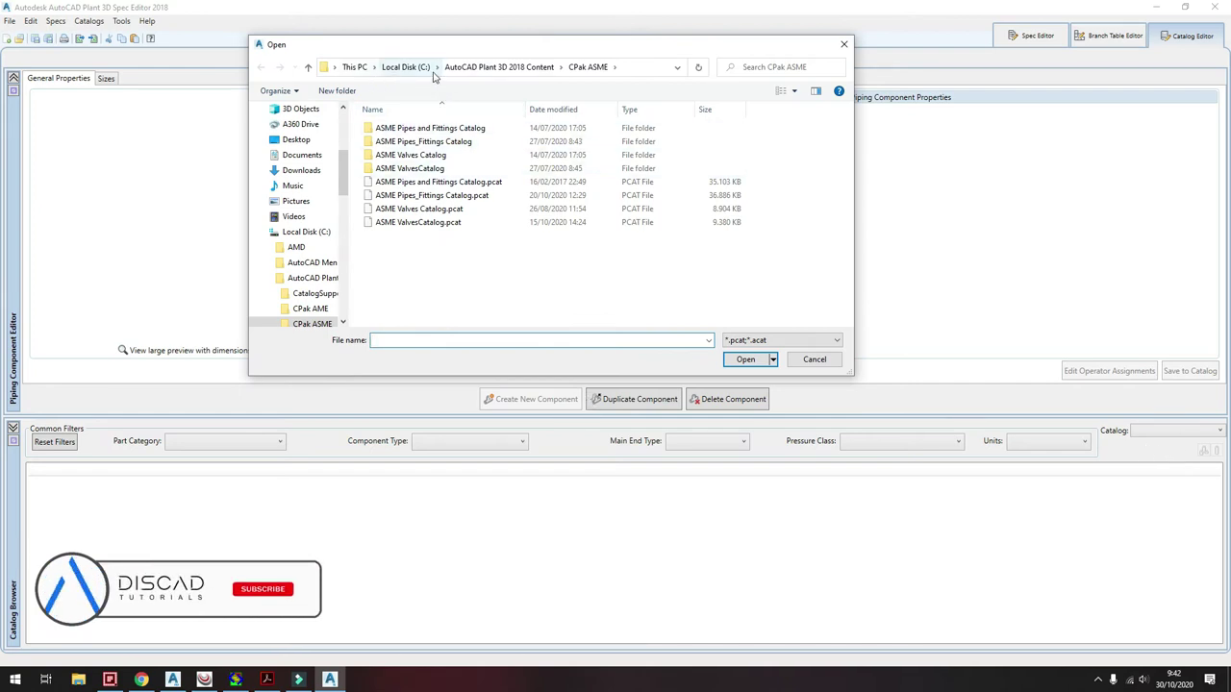
pyautogui.click(319, 233)
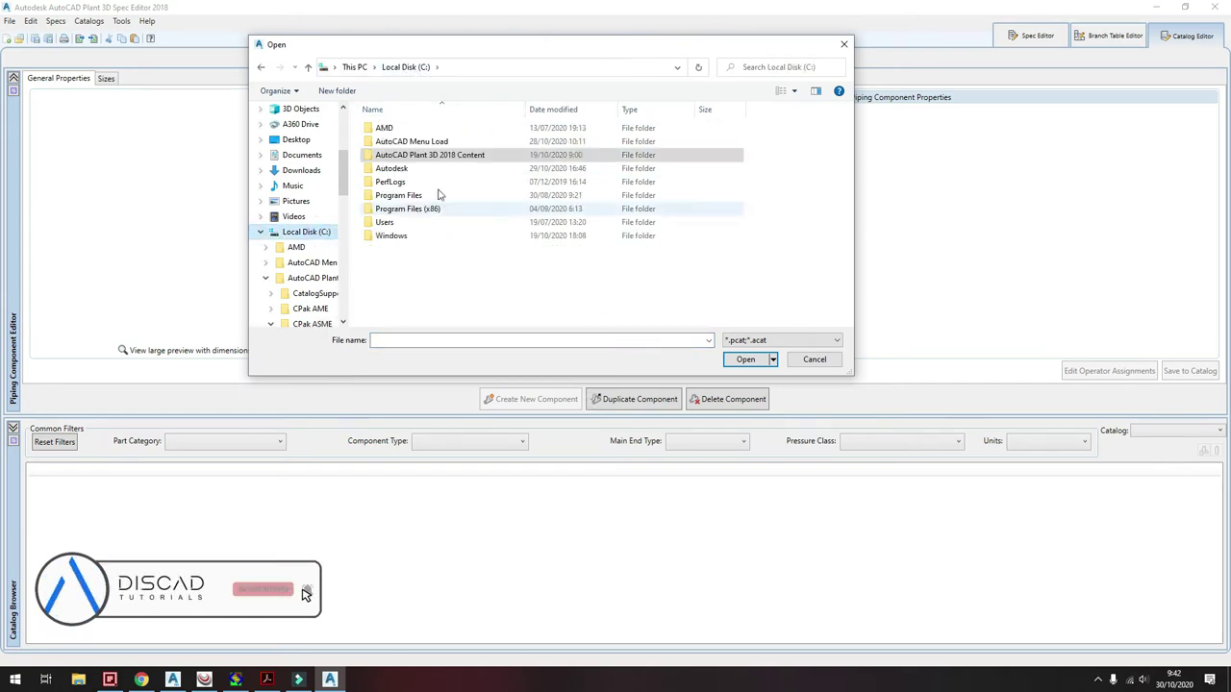
pyautogui.doubleClick(455, 157)
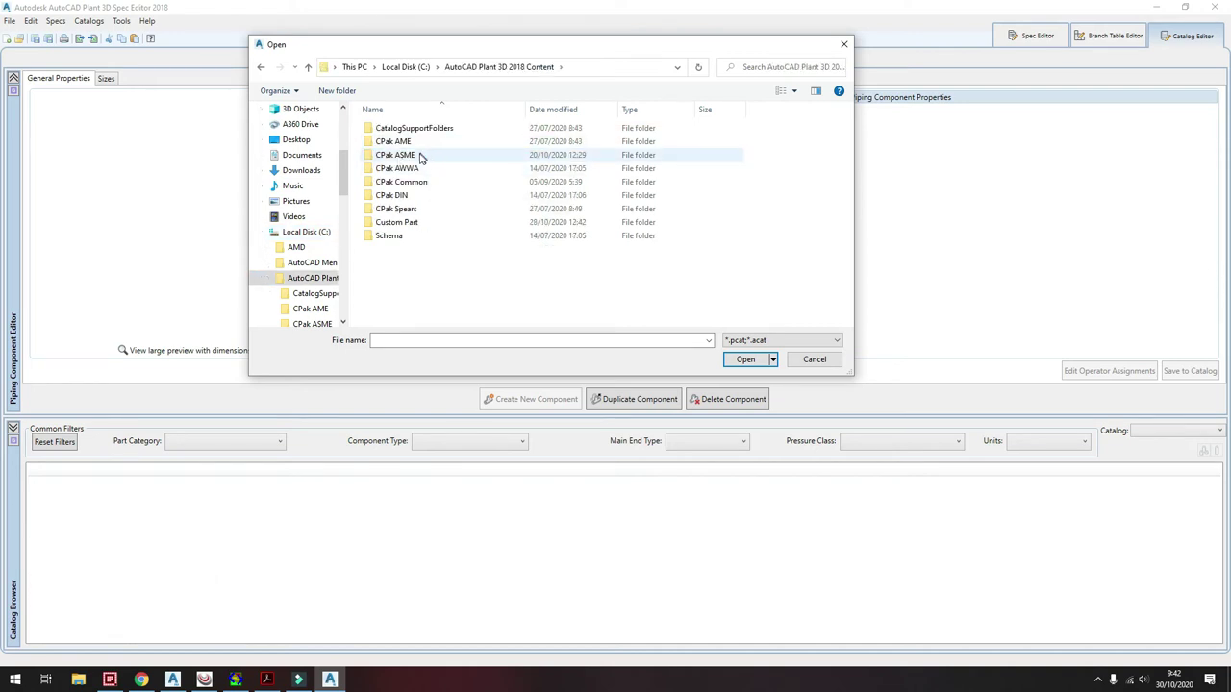
pyautogui.moveTo(395, 155)
pyautogui.doubleClick(419, 157)
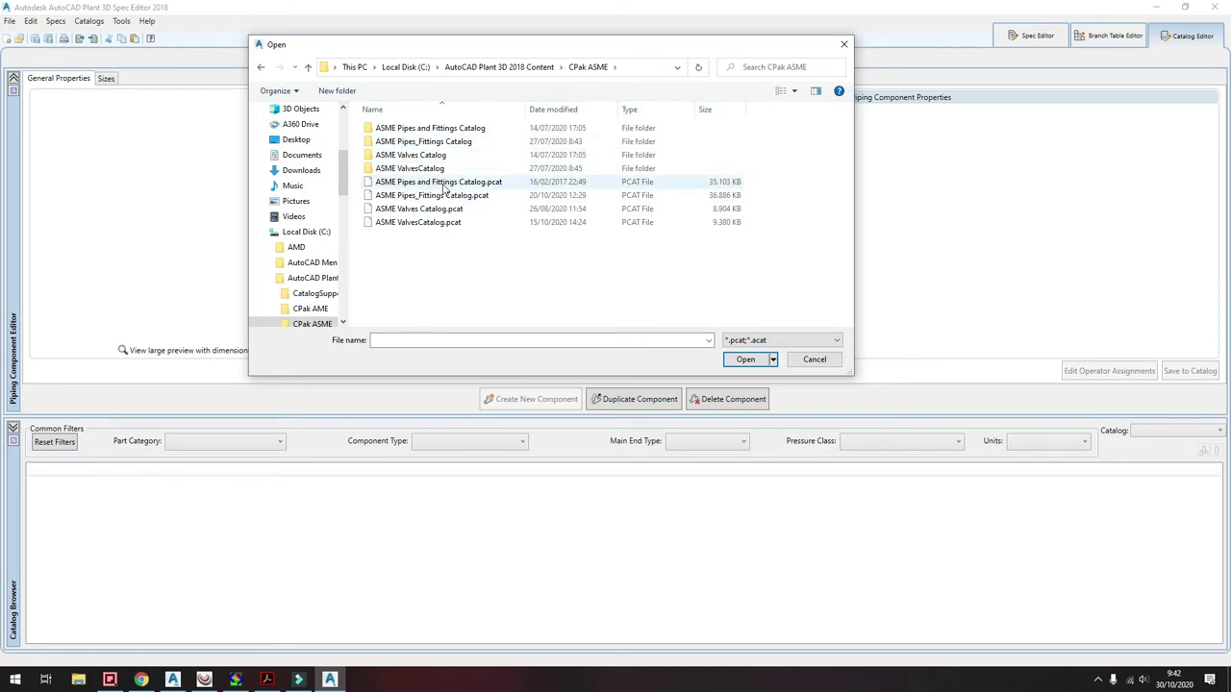
pyautogui.click(447, 184)
pyautogui.moveTo(447, 184)
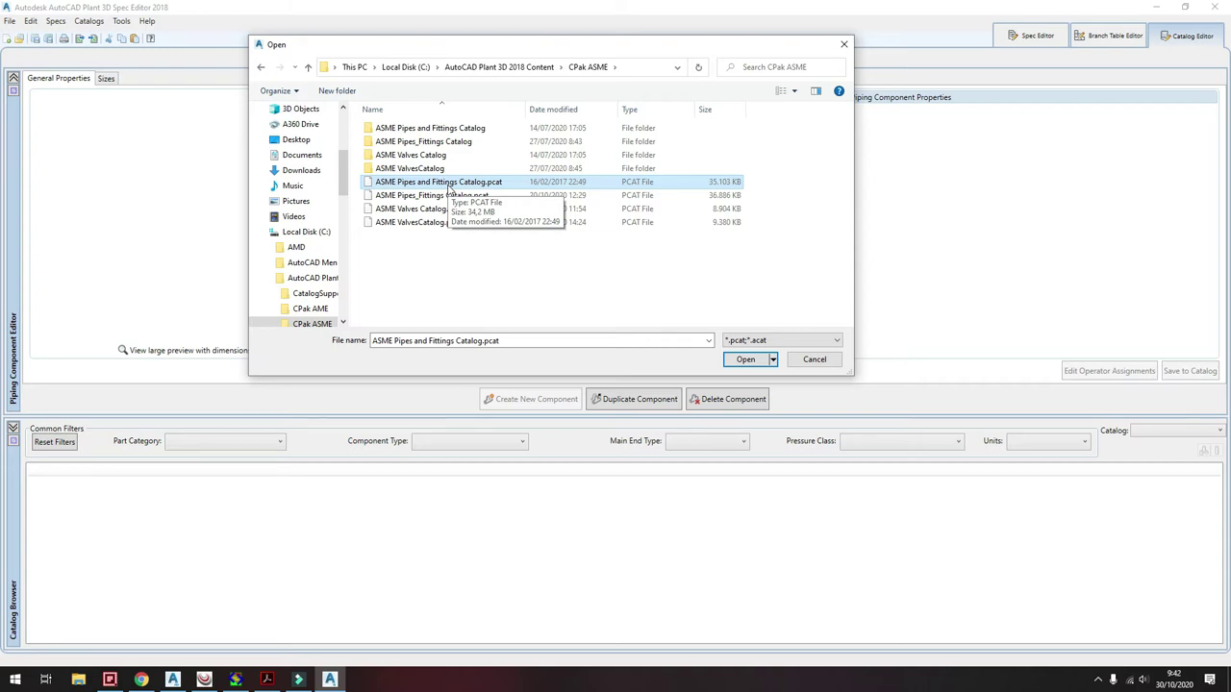
# - Open the catalog and filter it to Short Description Y-TYPE STRAINER and Pressure Class 150
pyautogui.click(743, 358)
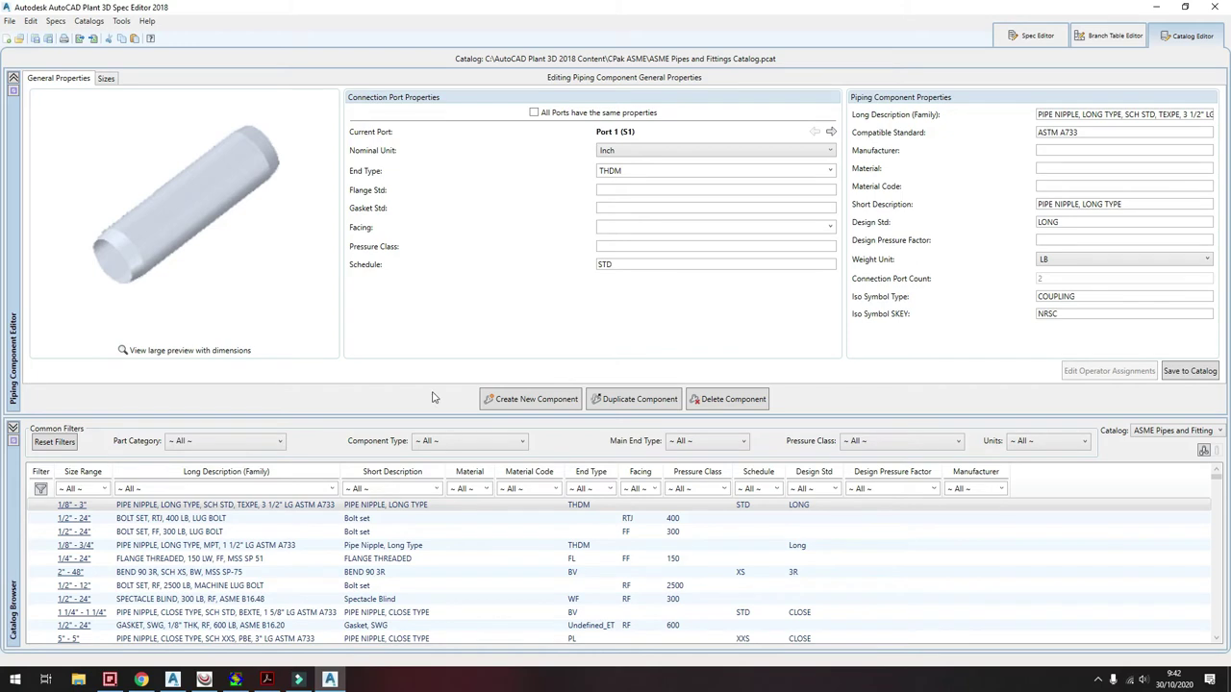
pyautogui.click(437, 489)
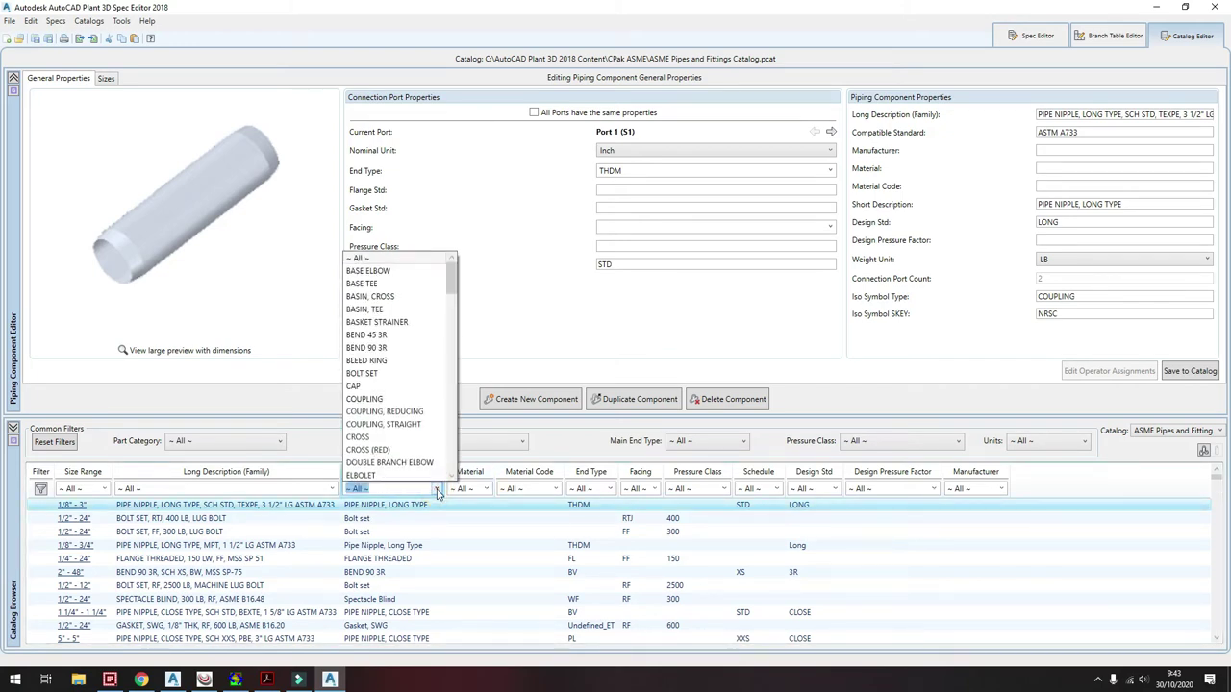
pyautogui.moveTo(452, 278); pyautogui.dragTo(450, 472)
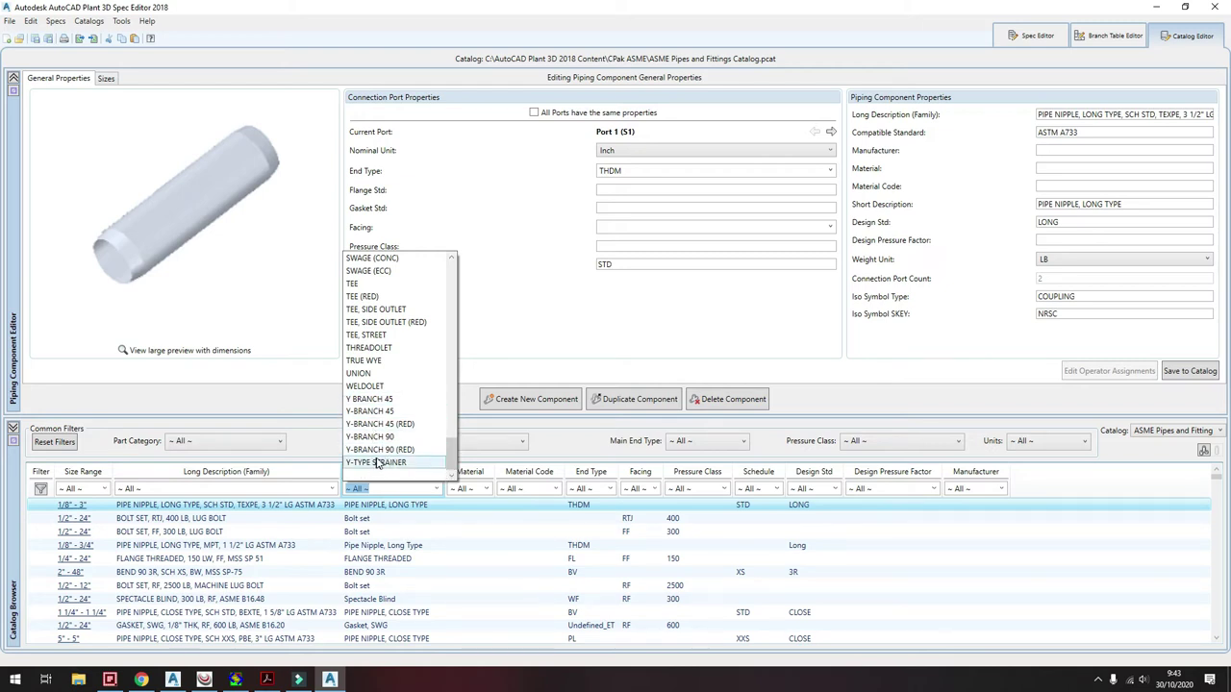
pyautogui.click(369, 463)
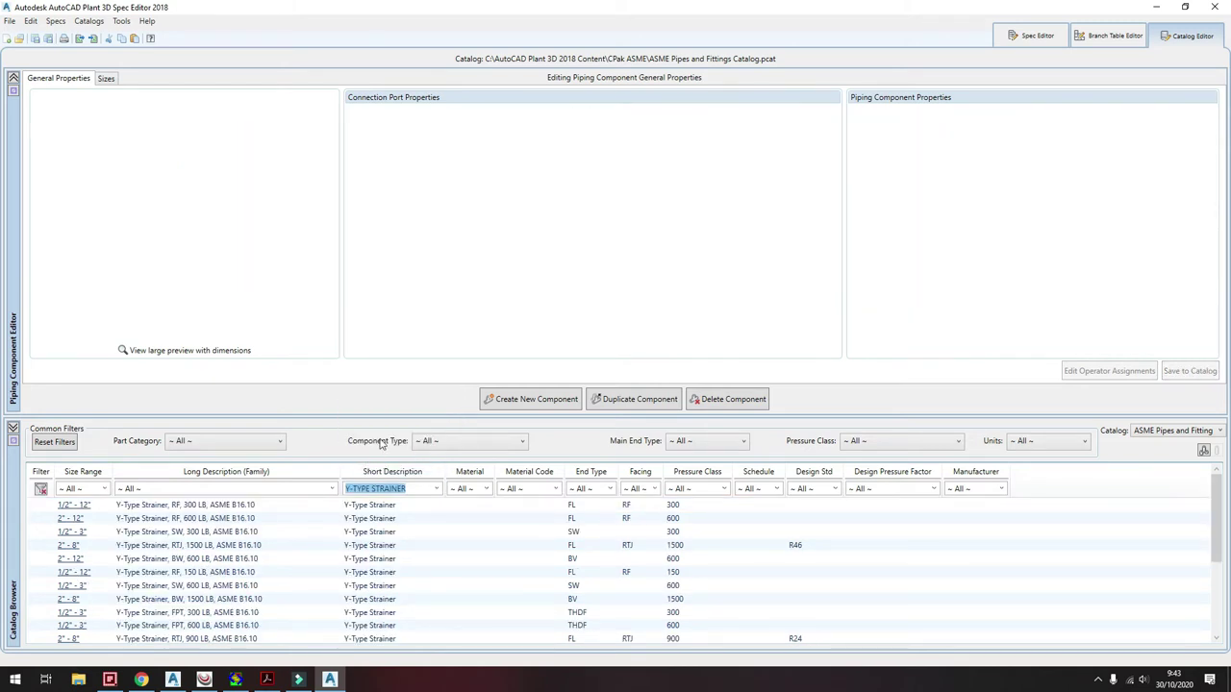
pyautogui.click(724, 491)
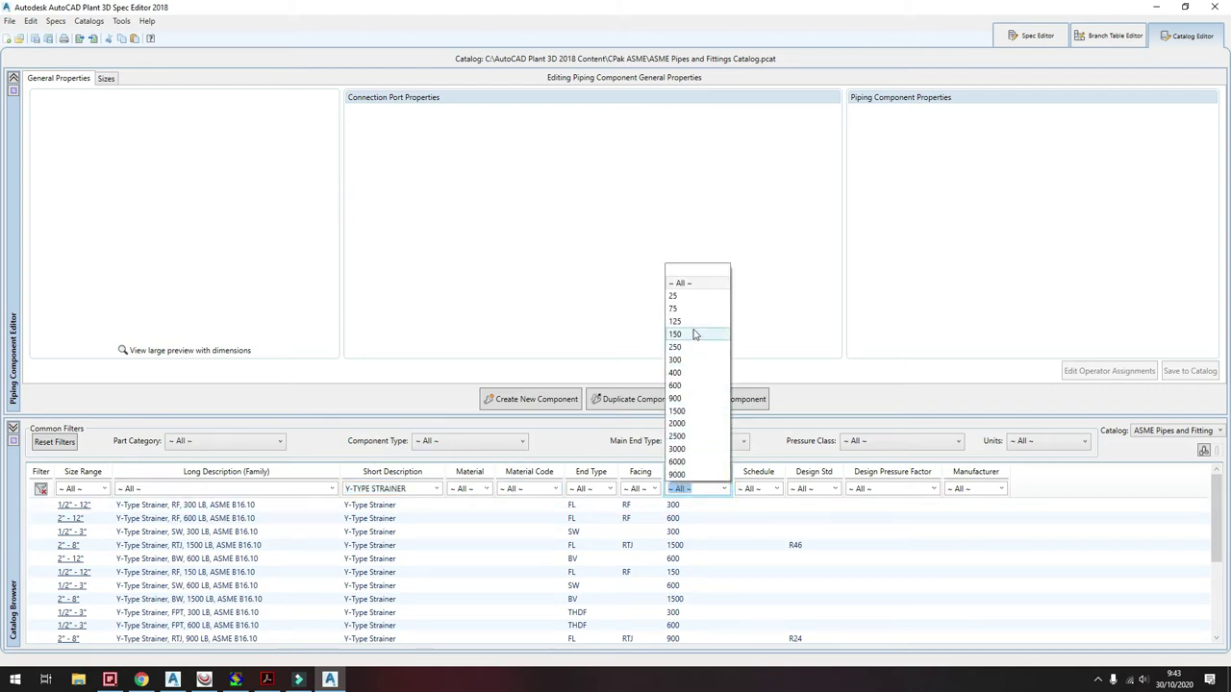
pyautogui.click(698, 341)
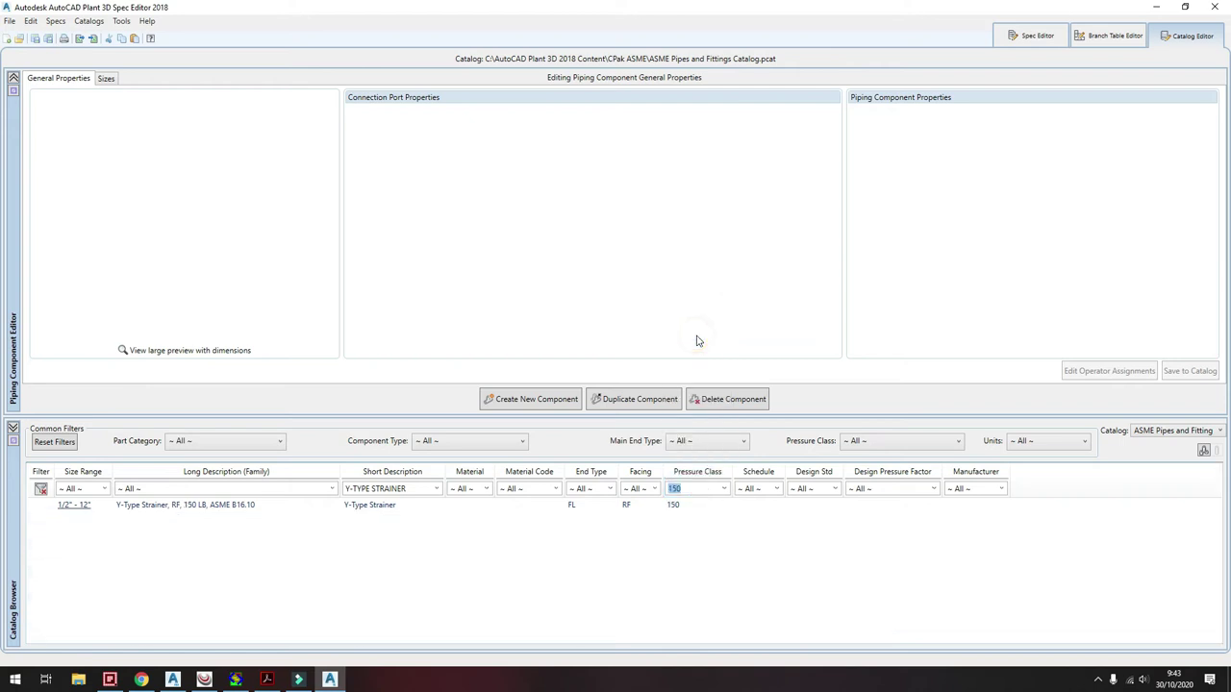
# - Review the 150 LB Y-Type Strainer's sizes and general properties, then go to Spec Editor
pyautogui.click(233, 510)
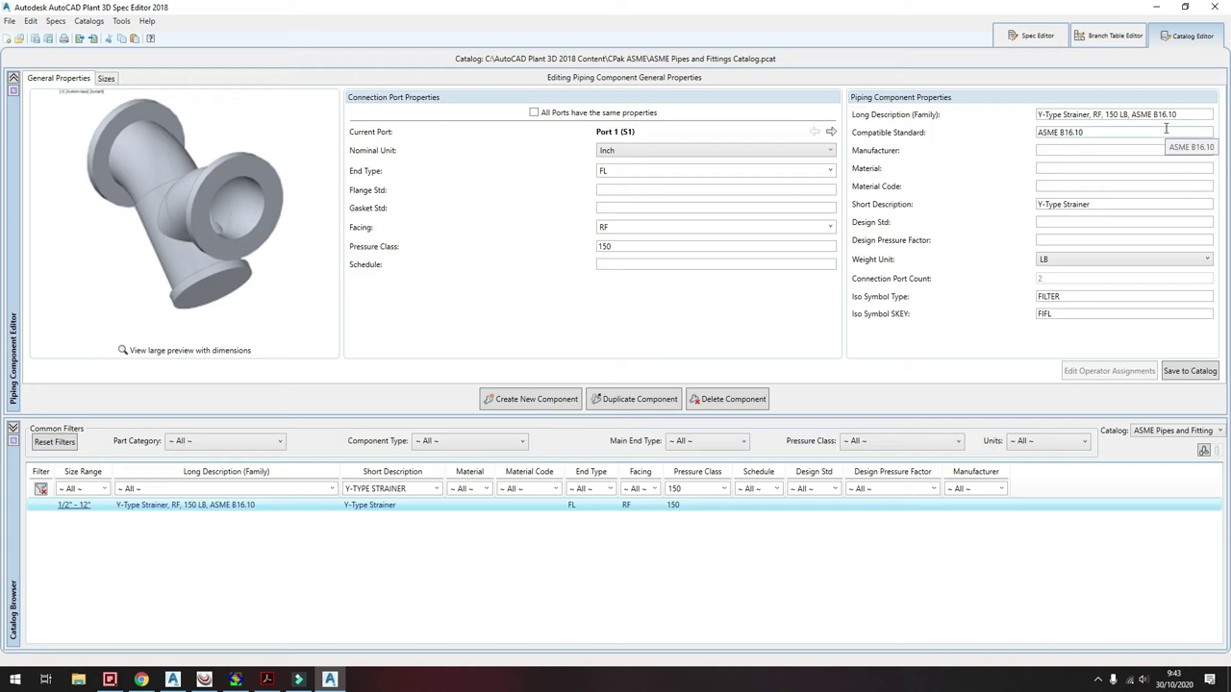
pyautogui.click(108, 80)
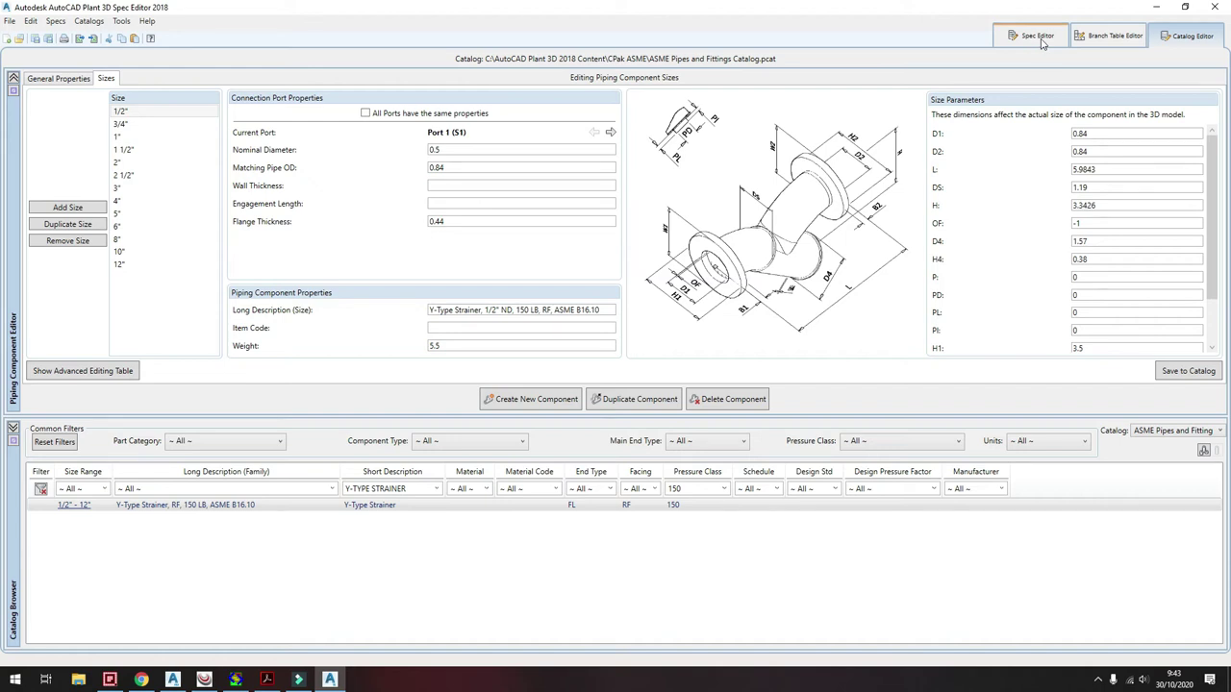
pyautogui.click(56, 79)
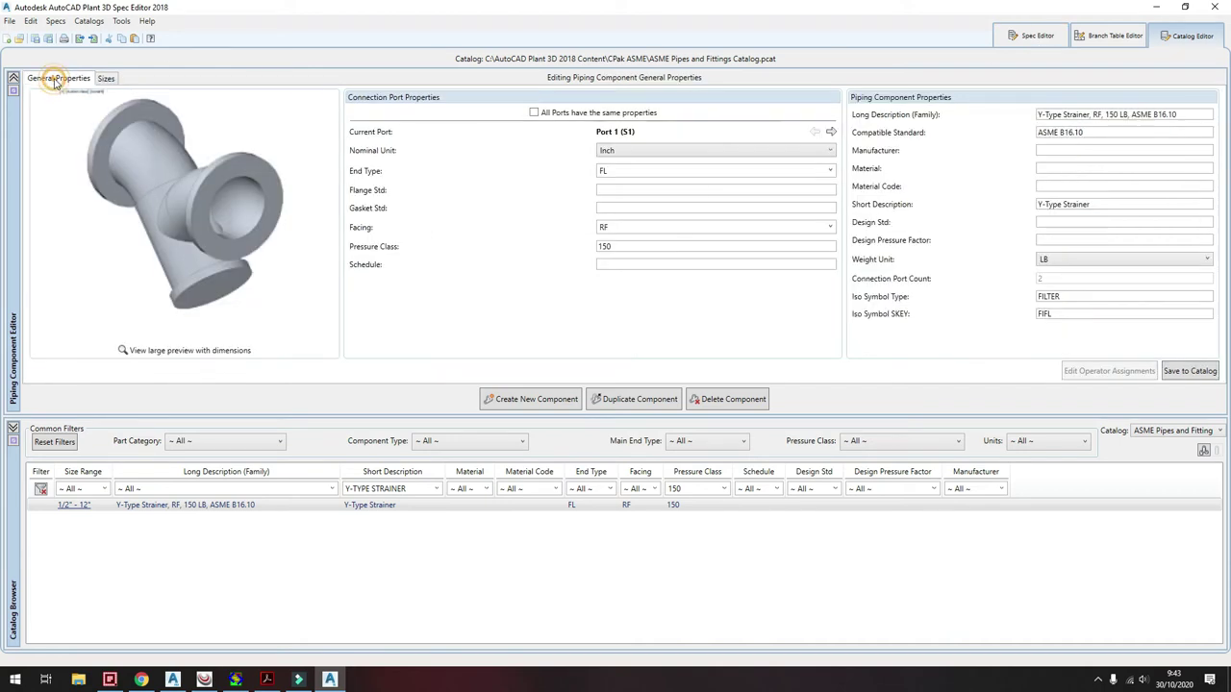
pyautogui.click(1036, 36)
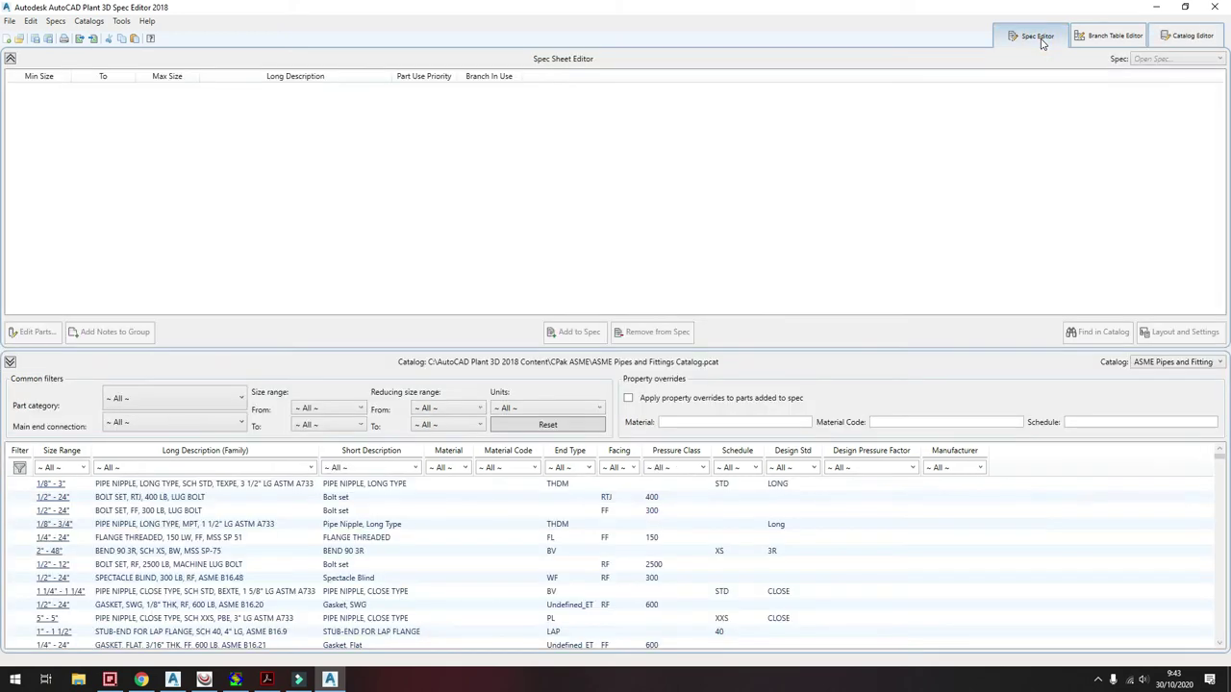
# - Open CS150.pspx from Documents > 01. DISCAD Project > PRJ-001-0720 > Spec Sheets
pyautogui.click(1169, 59)
pyautogui.click(1159, 83)
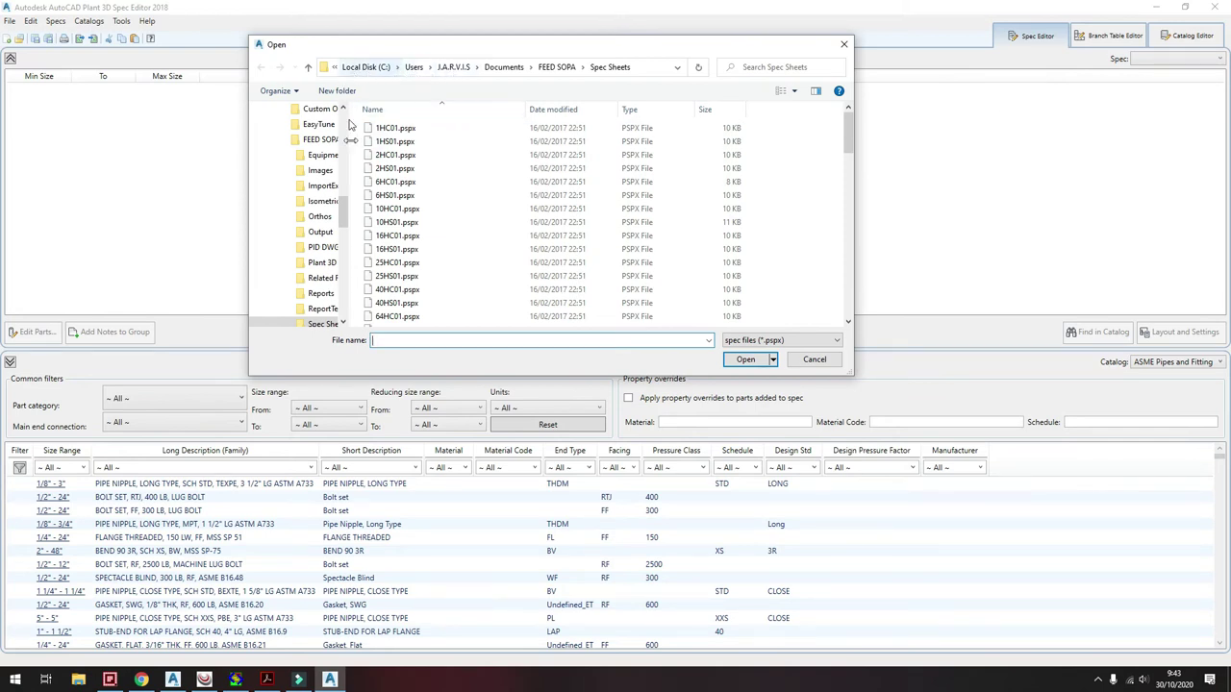
pyautogui.moveTo(344, 207); pyautogui.dragTo(345, 125)
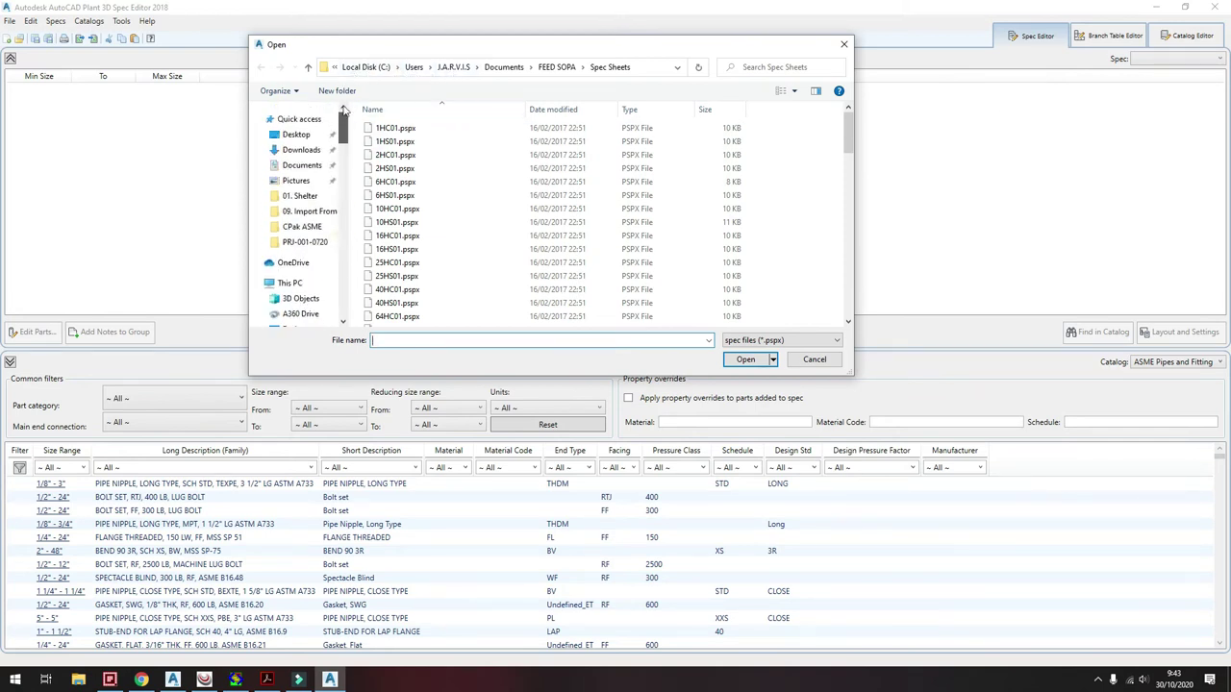
pyautogui.click(300, 167)
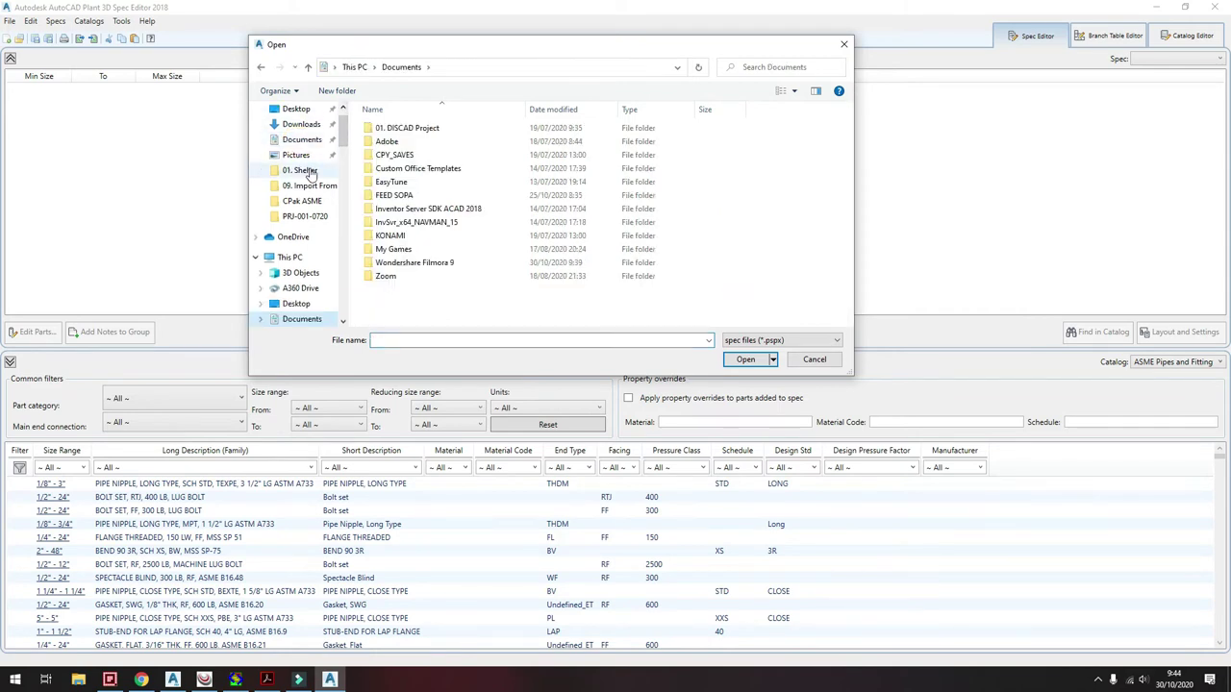
pyautogui.doubleClick(405, 130)
pyautogui.doubleClick(403, 141)
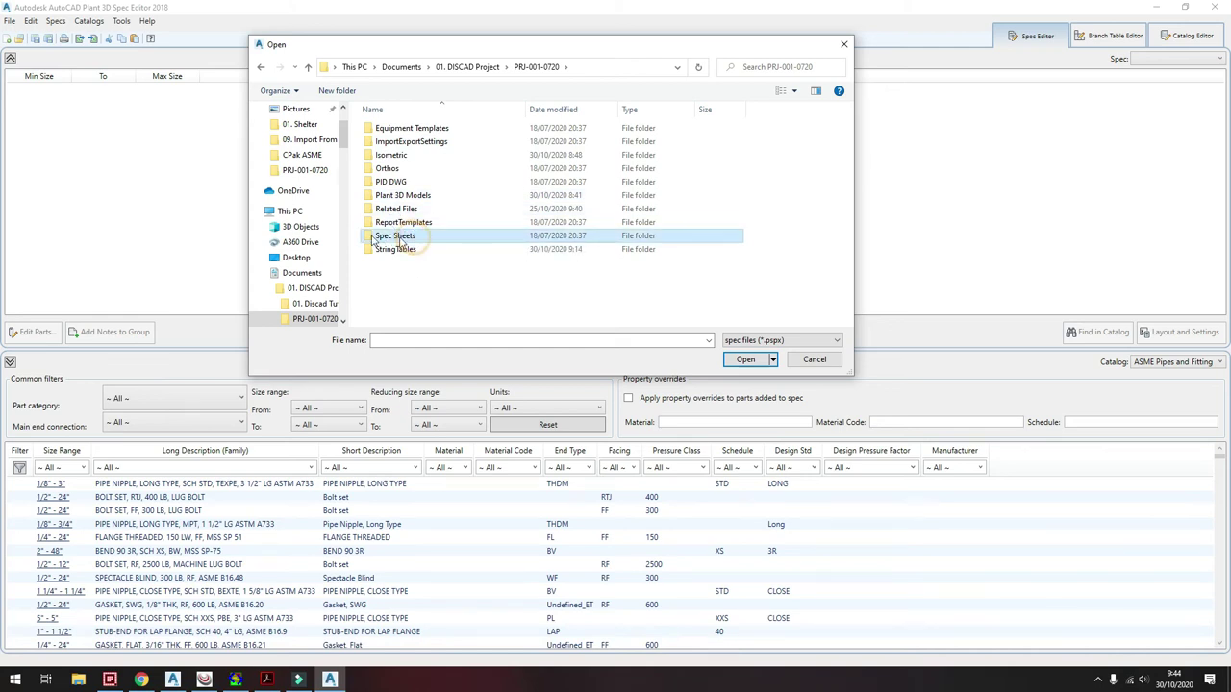
pyautogui.doubleClick(411, 239)
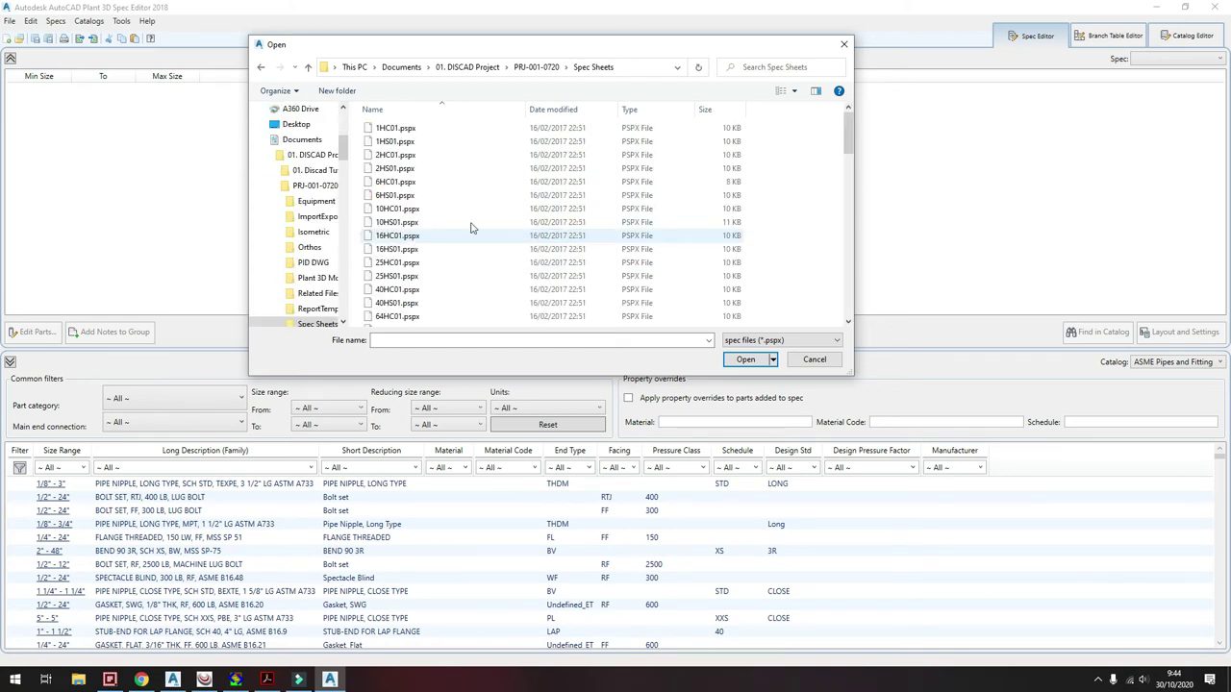
pyautogui.moveTo(848, 140); pyautogui.dragTo(847, 181)
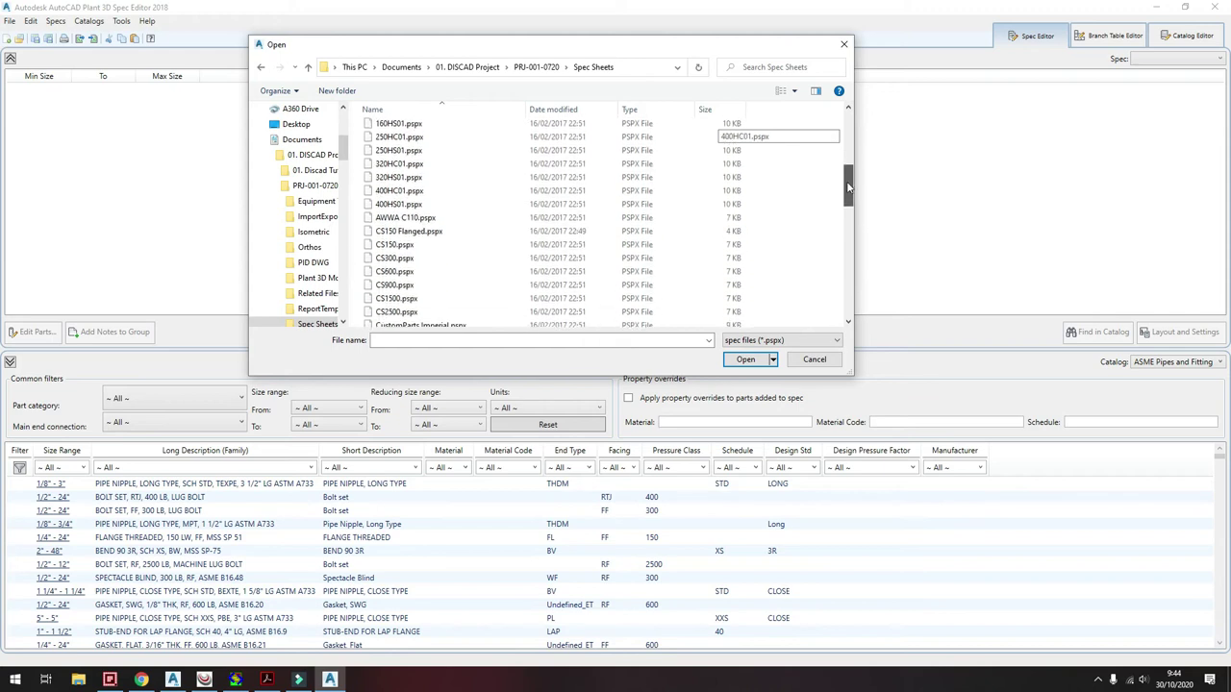
pyautogui.click(400, 242)
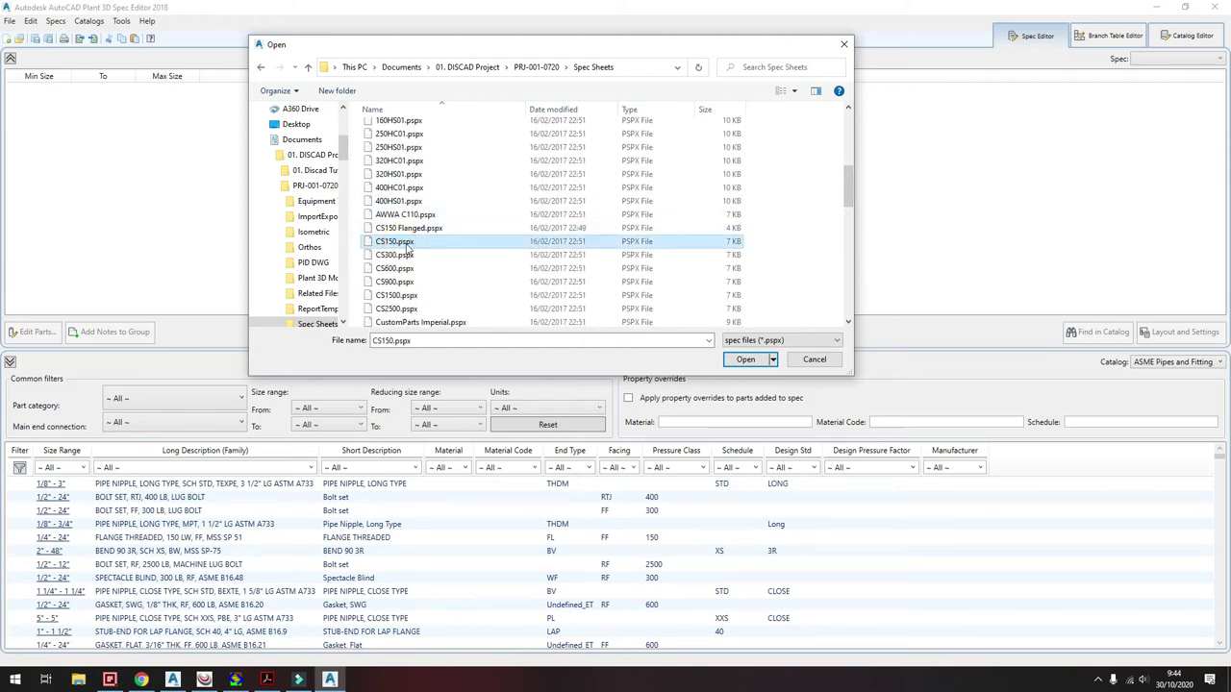
pyautogui.click(743, 358)
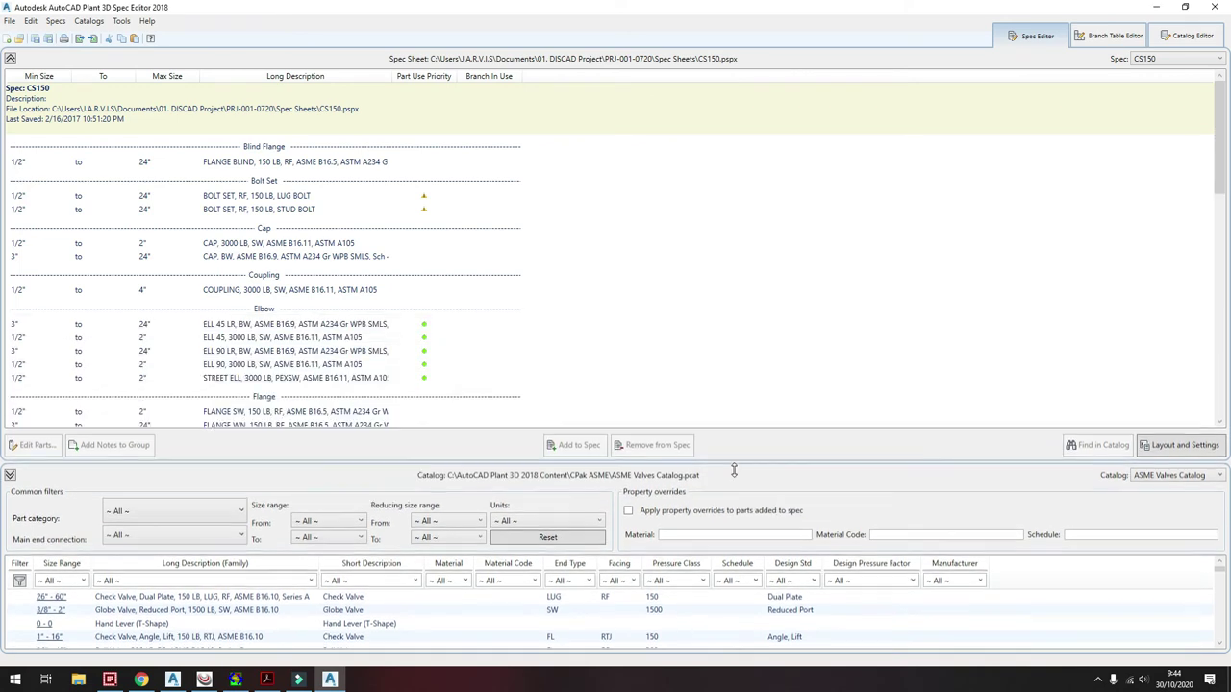
# - Drag the splitter down to enlarge the spec sheet part list
pyautogui.moveTo(738, 354); pyautogui.dragTo(736, 523)
pyautogui.scroll(-5, 306, 189)
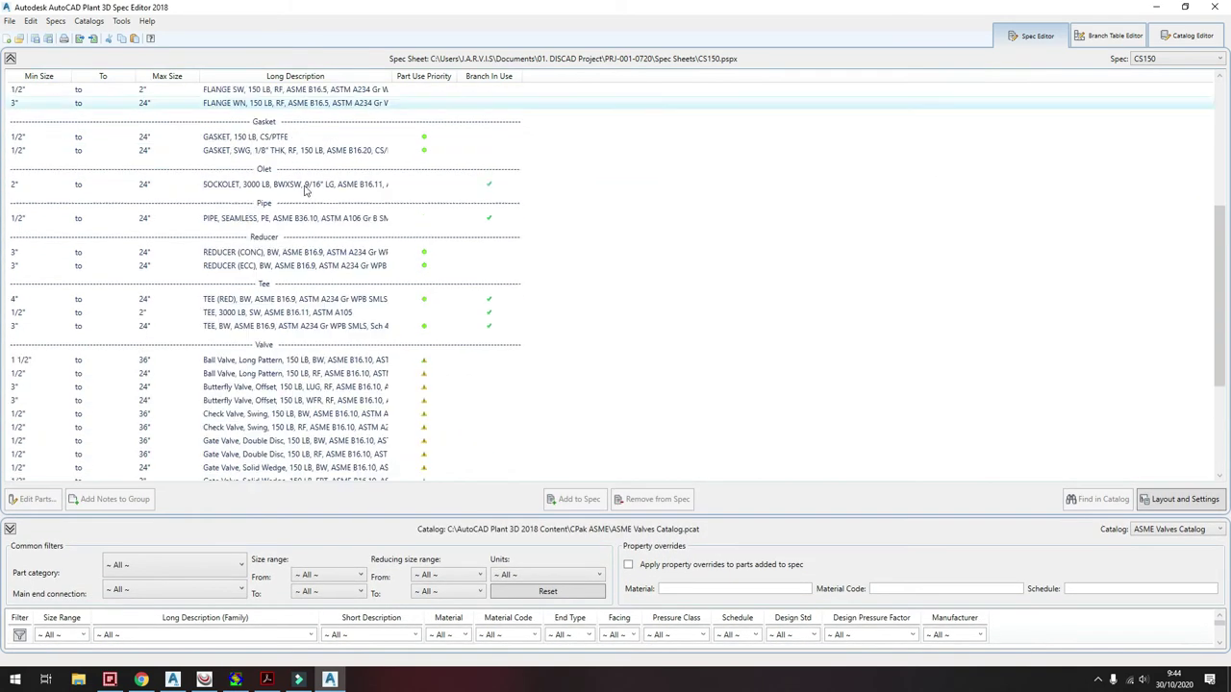
pyautogui.scroll(-10, 306, 189)
pyautogui.scroll(8, 313, 231)
pyautogui.scroll(7, 318, 241)
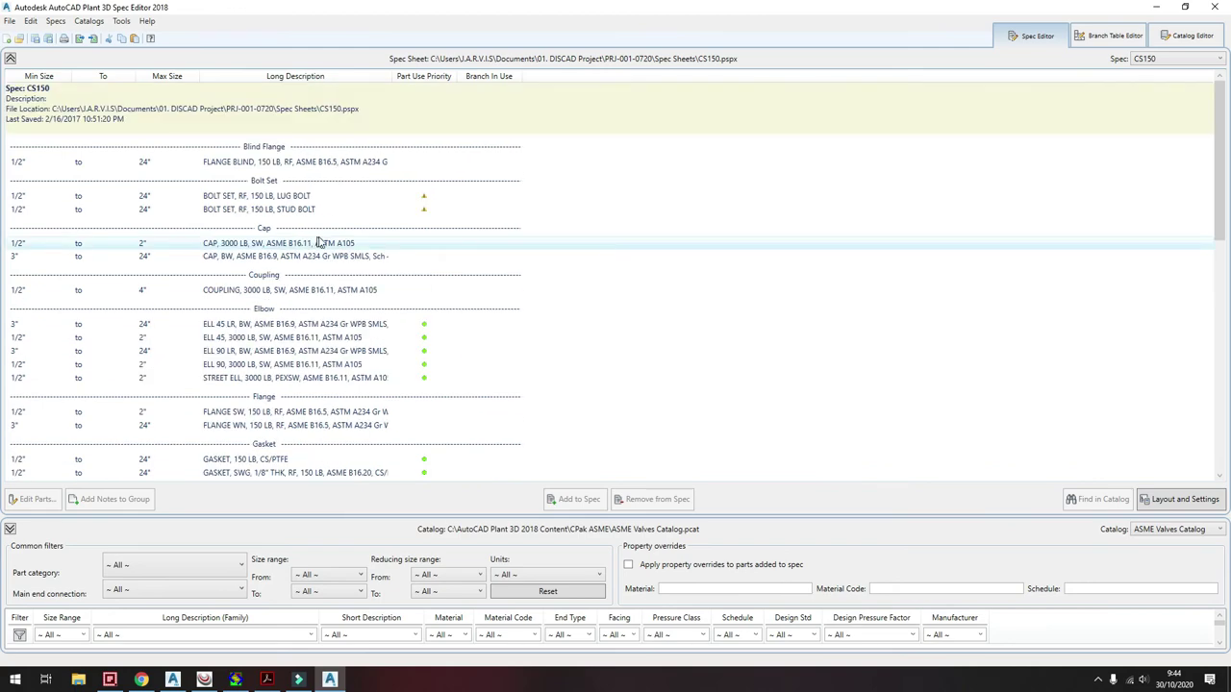
pyautogui.click(172, 680)
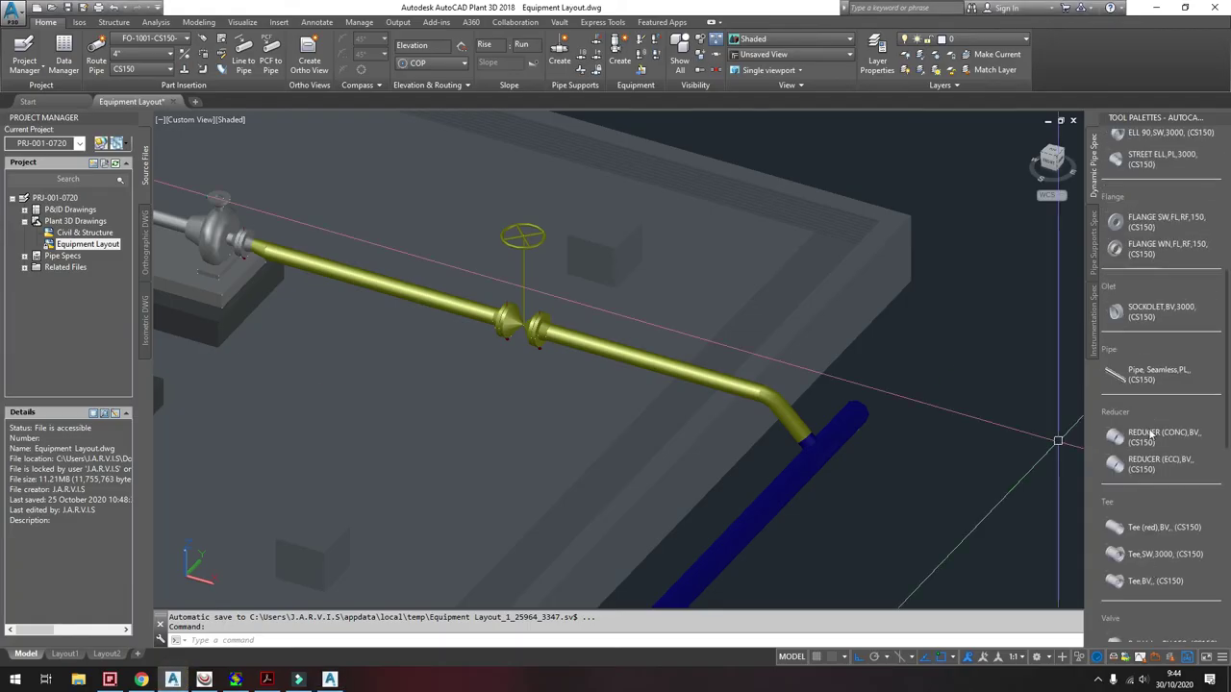
pyautogui.scroll(2, 1145, 202)
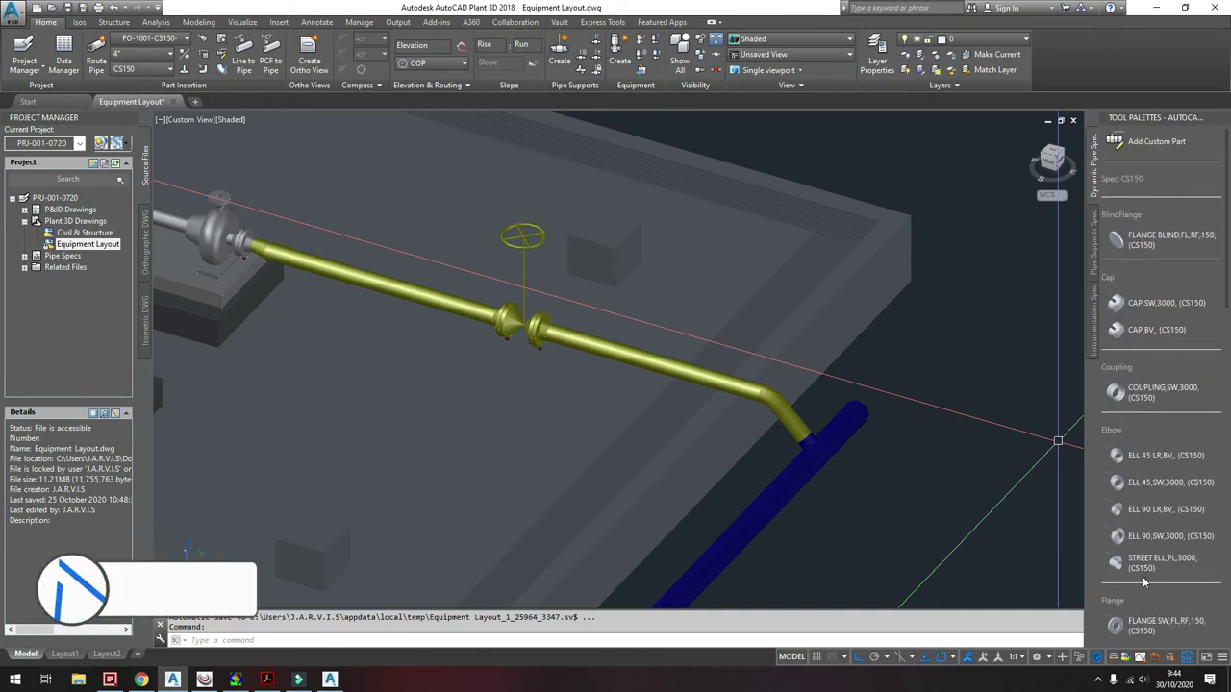
pyautogui.scroll(-3, 1154, 510)
pyautogui.scroll(3, 1154, 511)
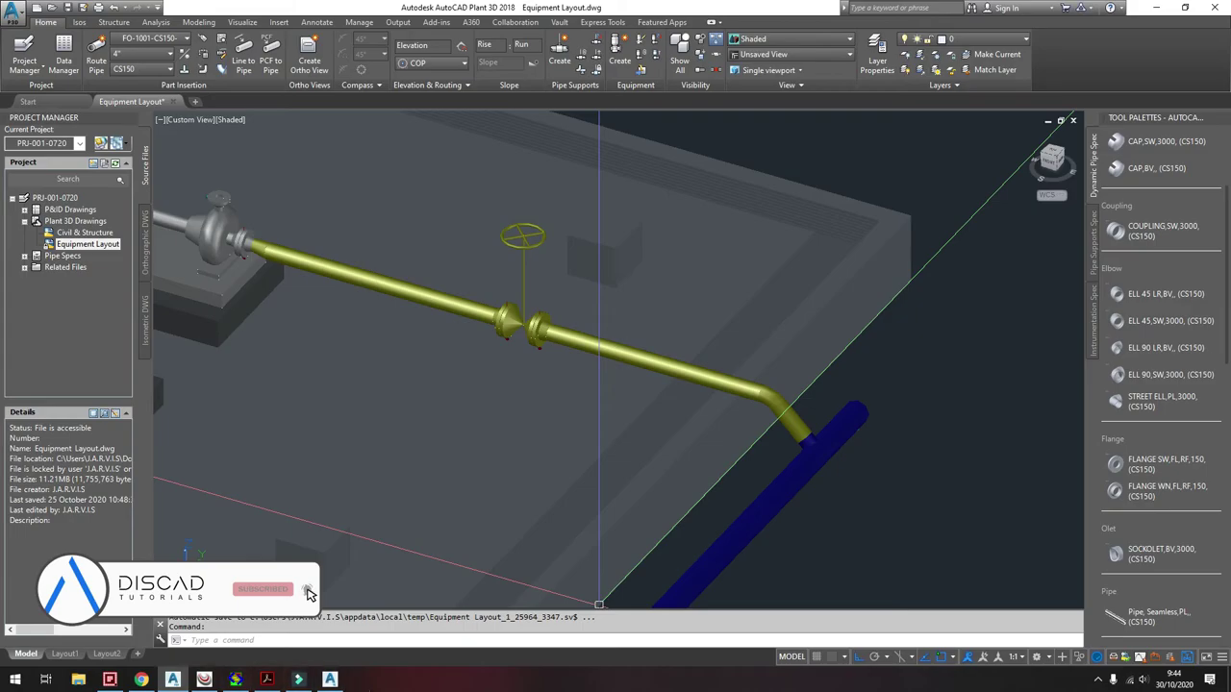
pyautogui.click(330, 680)
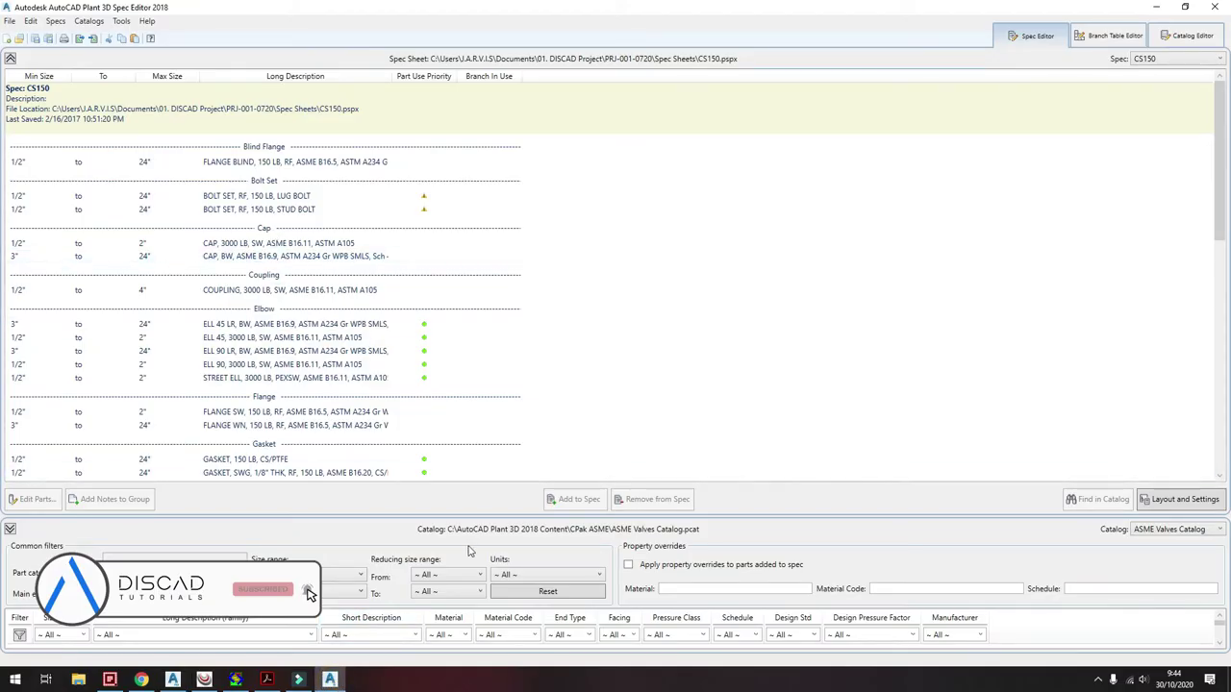
# - Swap the valves catalog for ASME Pipes and Fittings Catalog.pcat from the CPak ASME folder
pyautogui.moveTo(459, 517); pyautogui.dragTo(458, 382)
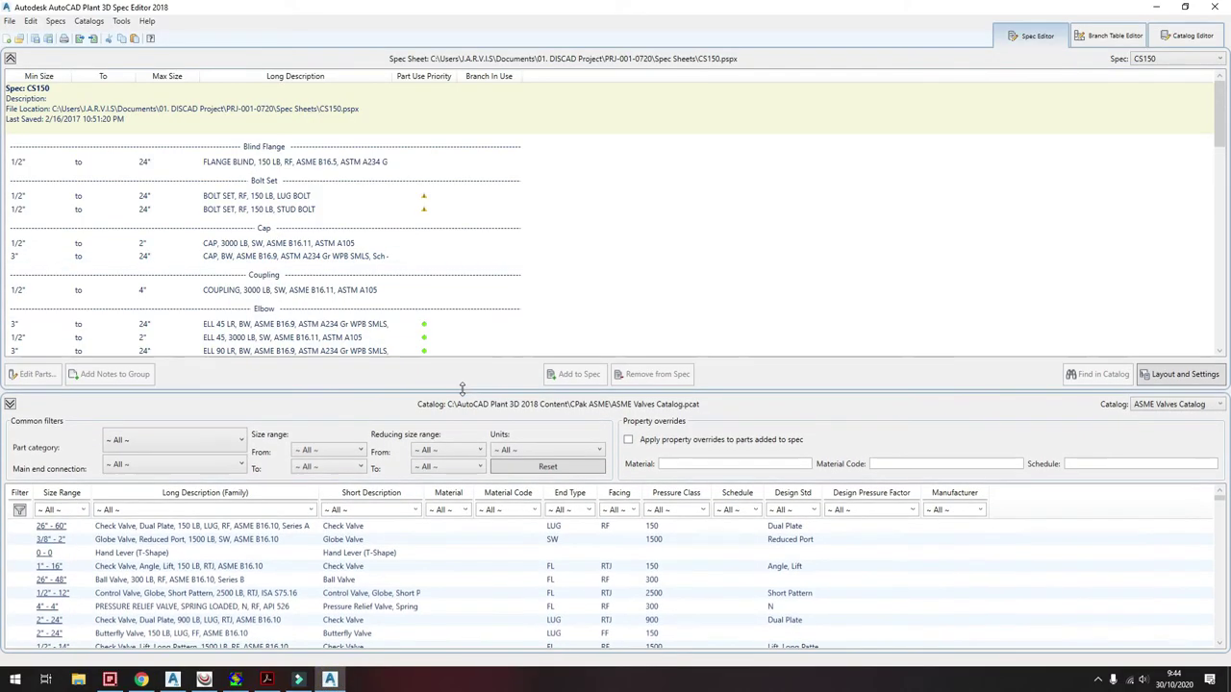
pyautogui.click(1200, 400)
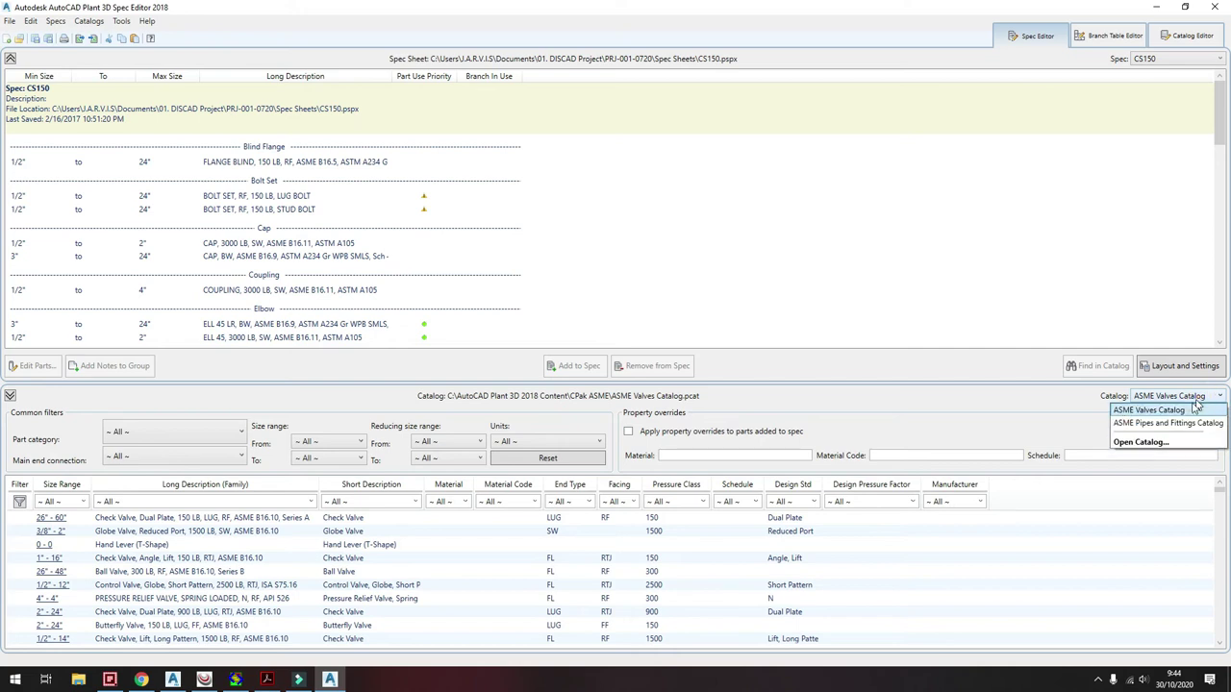
pyautogui.click(1142, 443)
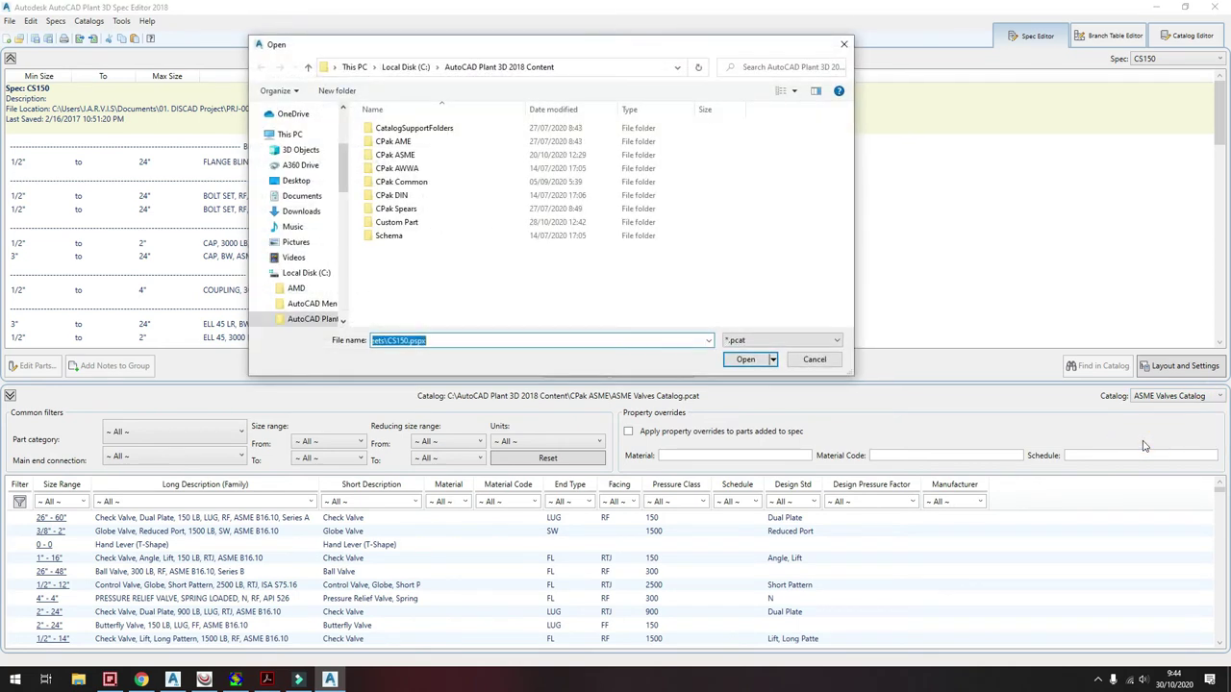
pyautogui.doubleClick(396, 154)
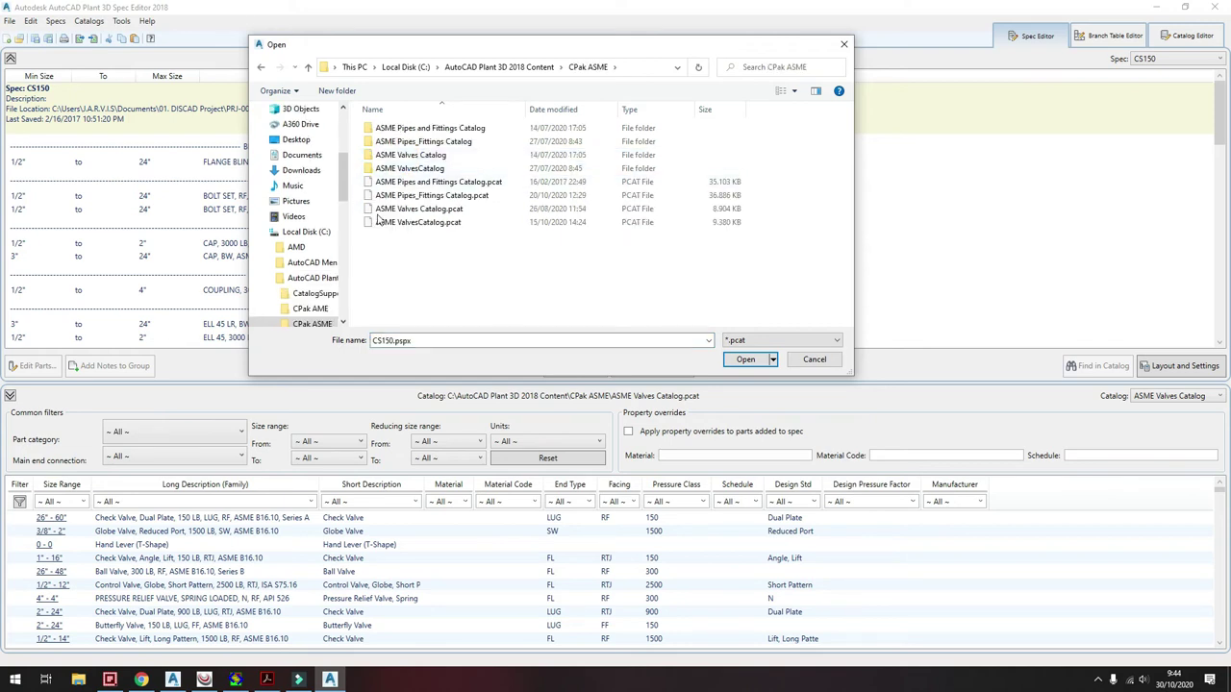
pyautogui.click(438, 182)
pyautogui.click(747, 365)
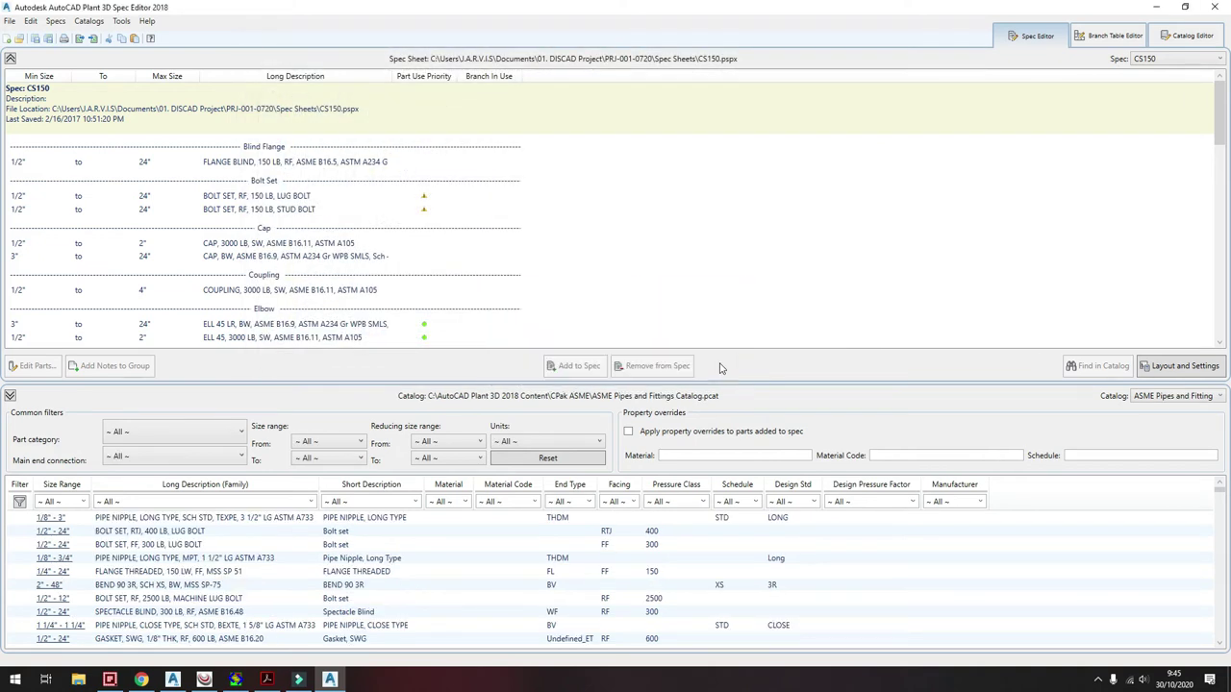
# - Filter the catalog to Y-Type Strainer, class 150, and add the RF 150 LB strainer to CS150
pyautogui.click(417, 504)
pyautogui.moveTo(430, 303); pyautogui.dragTo(431, 490)
pyautogui.click(353, 476)
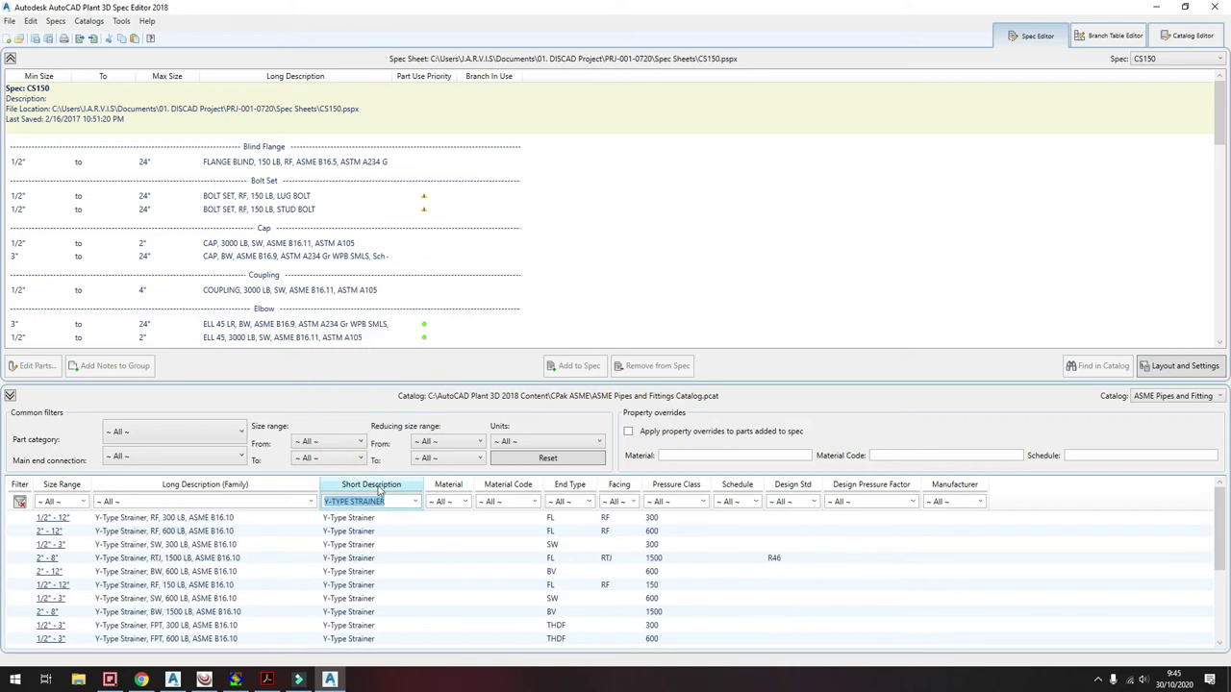
pyautogui.click(705, 504)
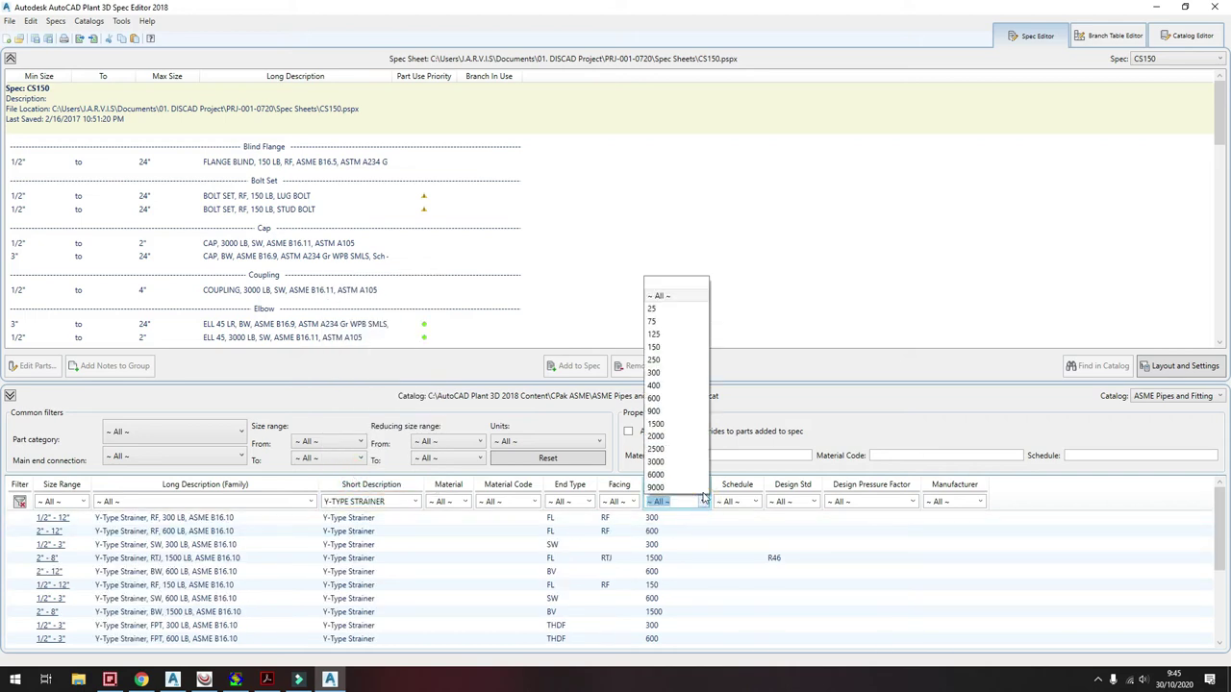
pyautogui.click(655, 347)
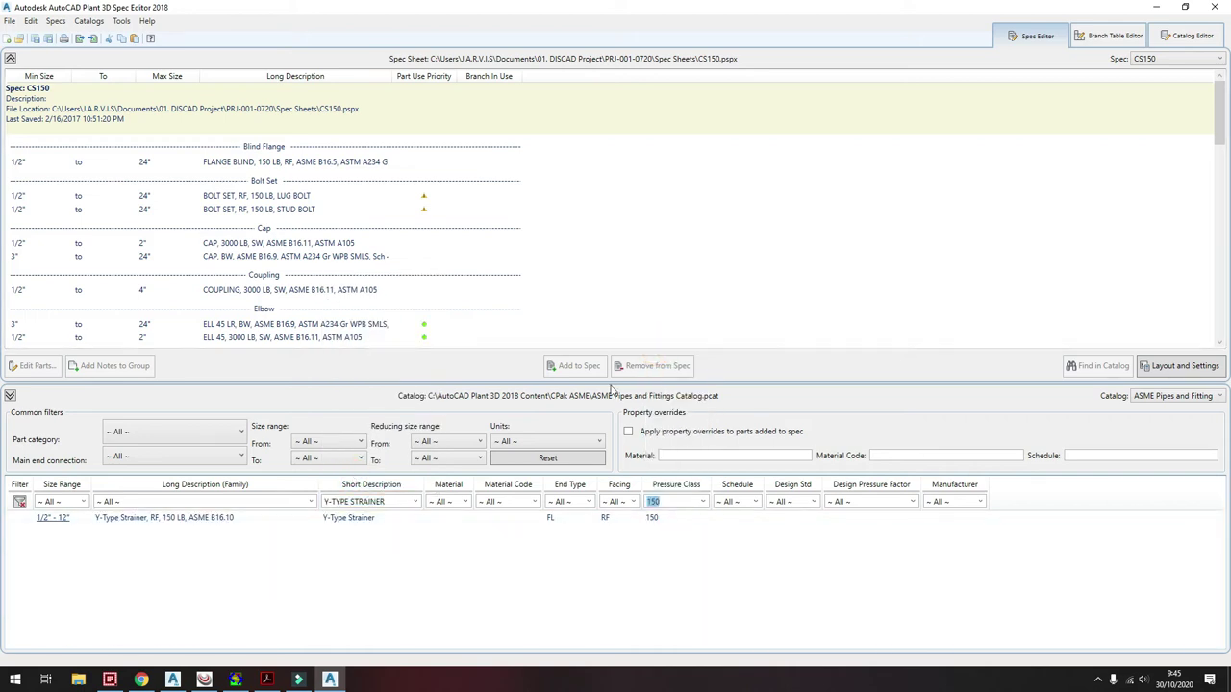
pyautogui.click(212, 520)
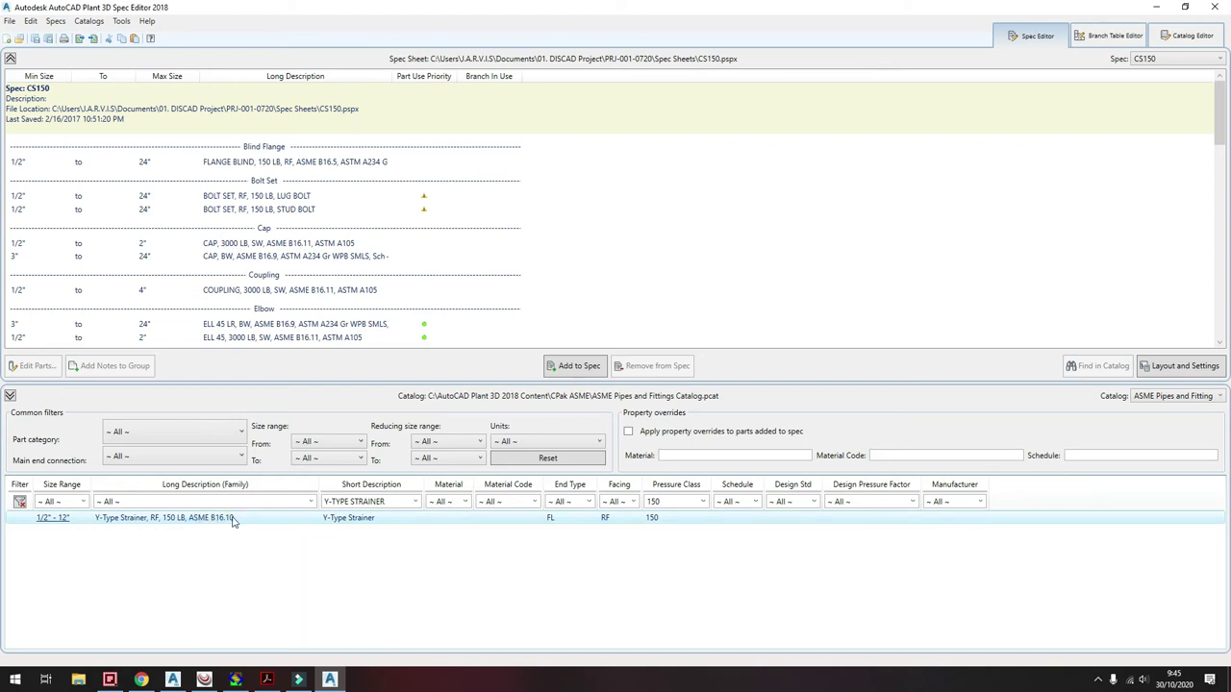
pyautogui.click(582, 368)
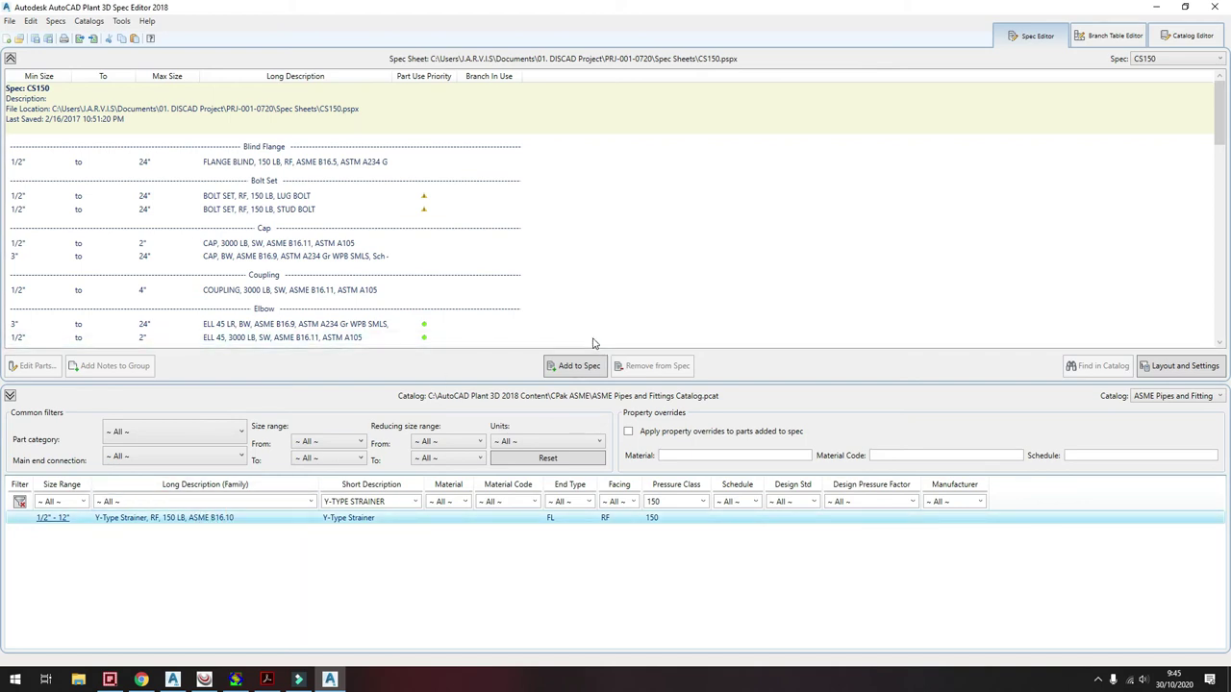
pyautogui.click(581, 370)
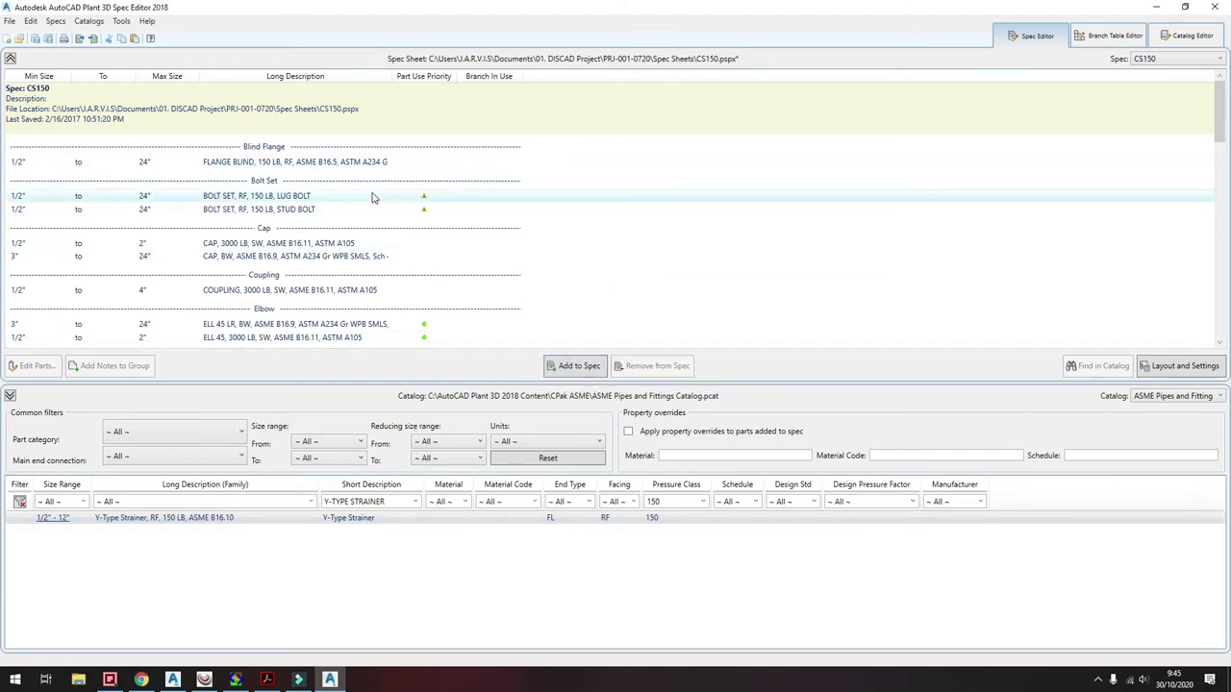
# - Check the new Y-Type Strainer, RF, 150 LB row under Strainer and save CS150.pspx
pyautogui.scroll(-2, 375, 197)
pyautogui.scroll(-2, 376, 198)
pyautogui.scroll(-2, 373, 199)
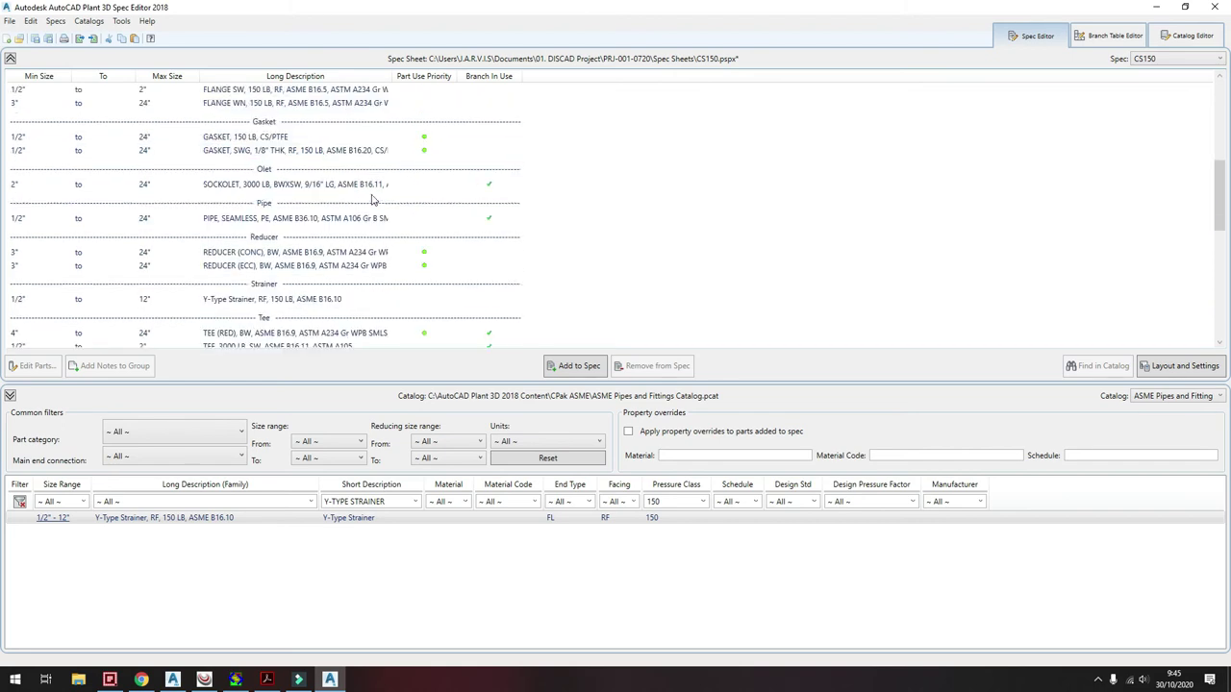
pyautogui.scroll(-2, 371, 202)
pyautogui.click(305, 258)
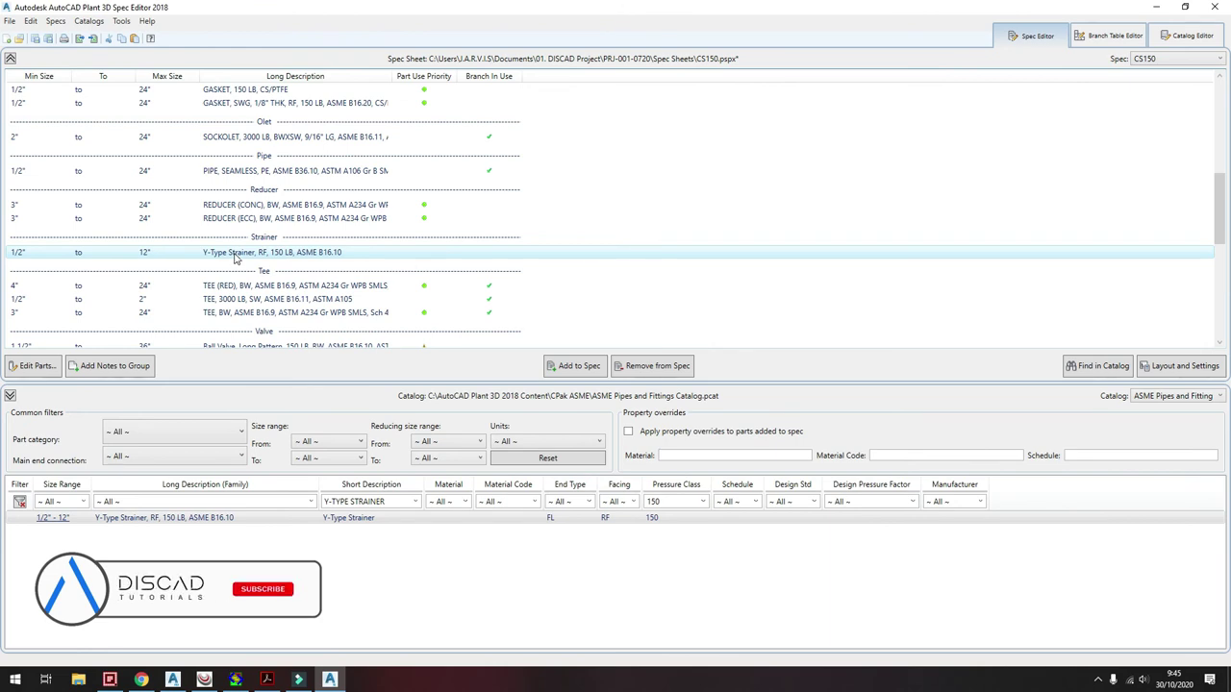
pyautogui.click(35, 41)
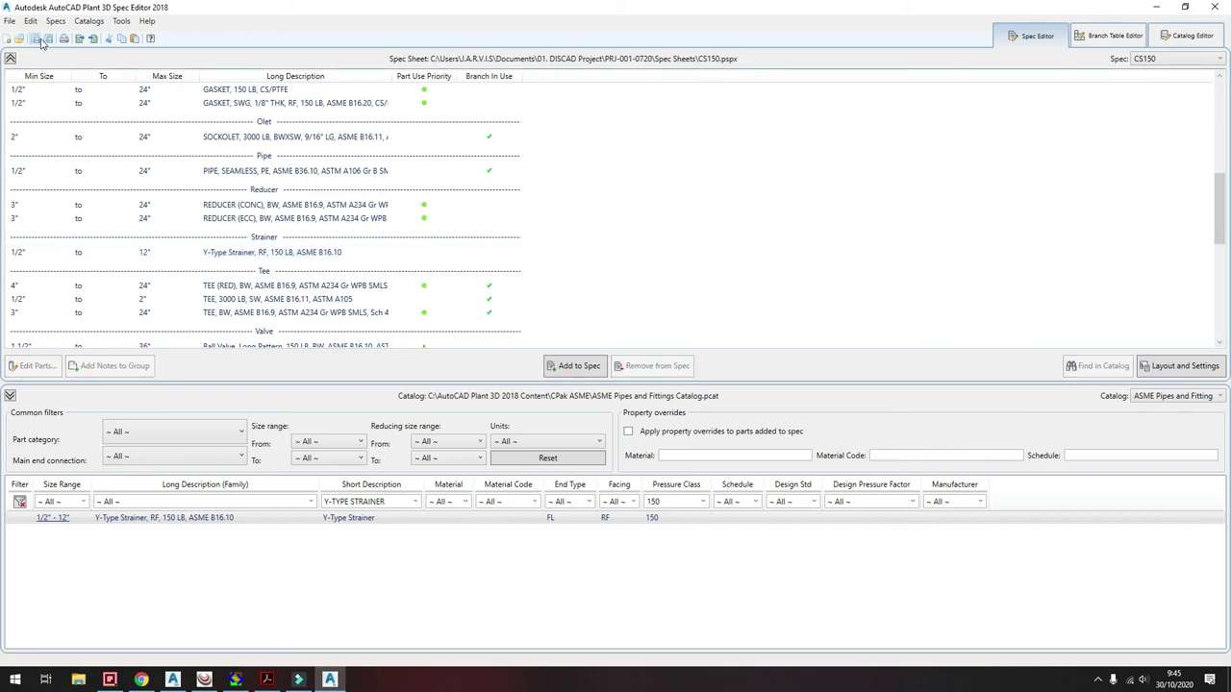
# - Return to the Plant 3D drawing from the taskbar
pyautogui.click(173, 680)
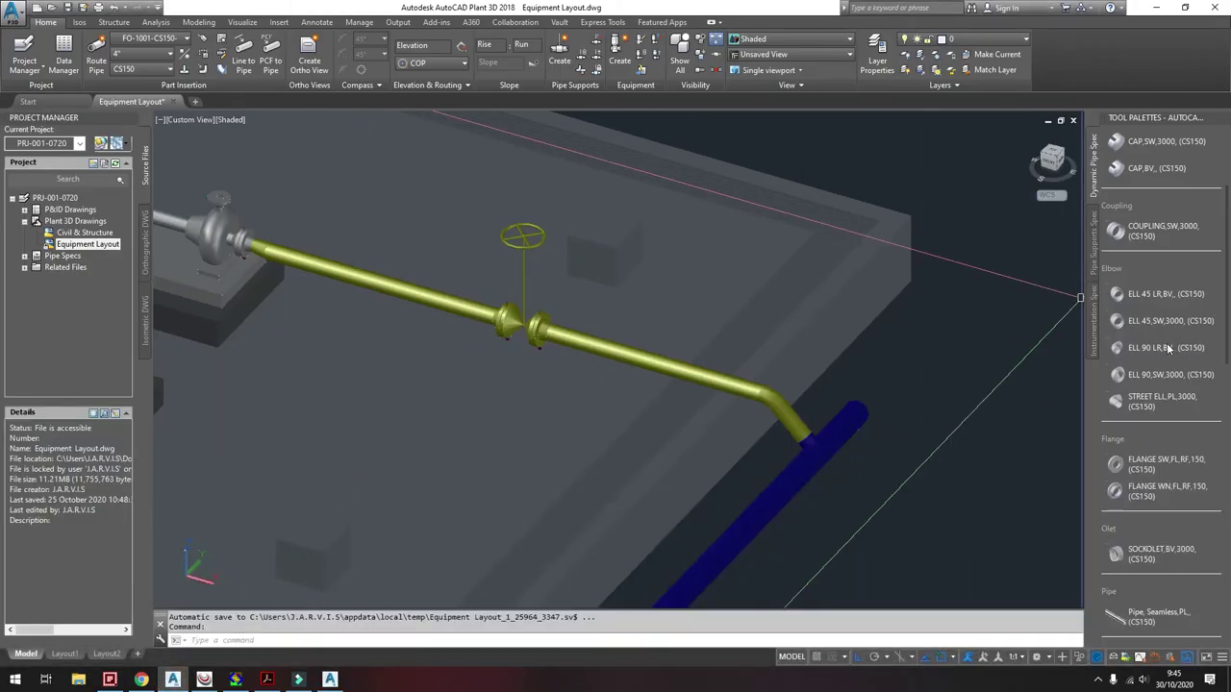
pyautogui.scroll(-3, 1169, 431)
pyautogui.scroll(-3, 1166, 433)
pyautogui.scroll(-3, 1165, 431)
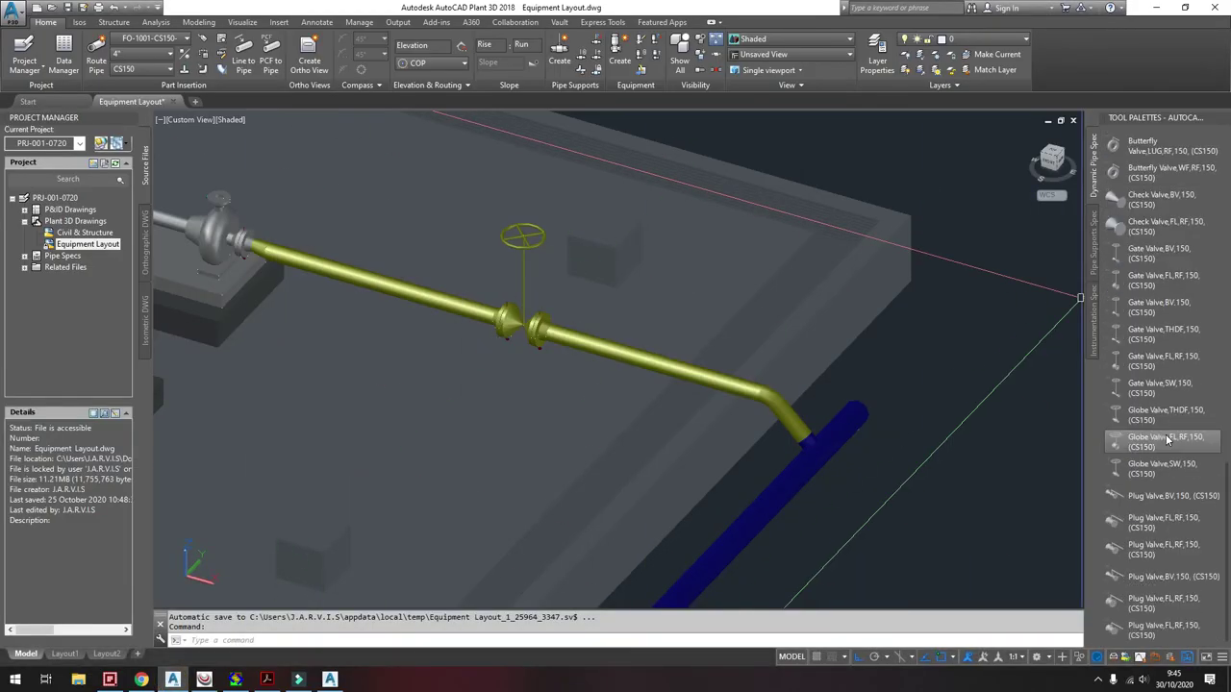
pyautogui.scroll(3, 1166, 434)
pyautogui.scroll(3, 1165, 434)
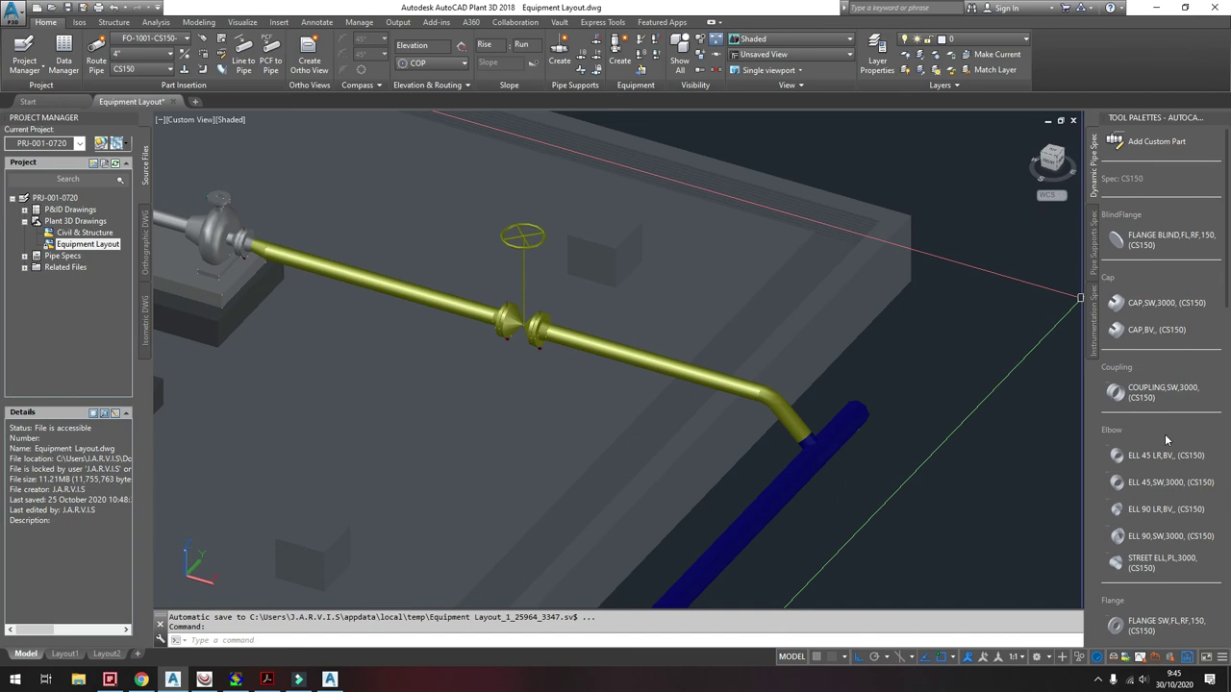
# - Switch the current spec to CS300 and back to CS150 to refresh its parts
pyautogui.click(156, 71)
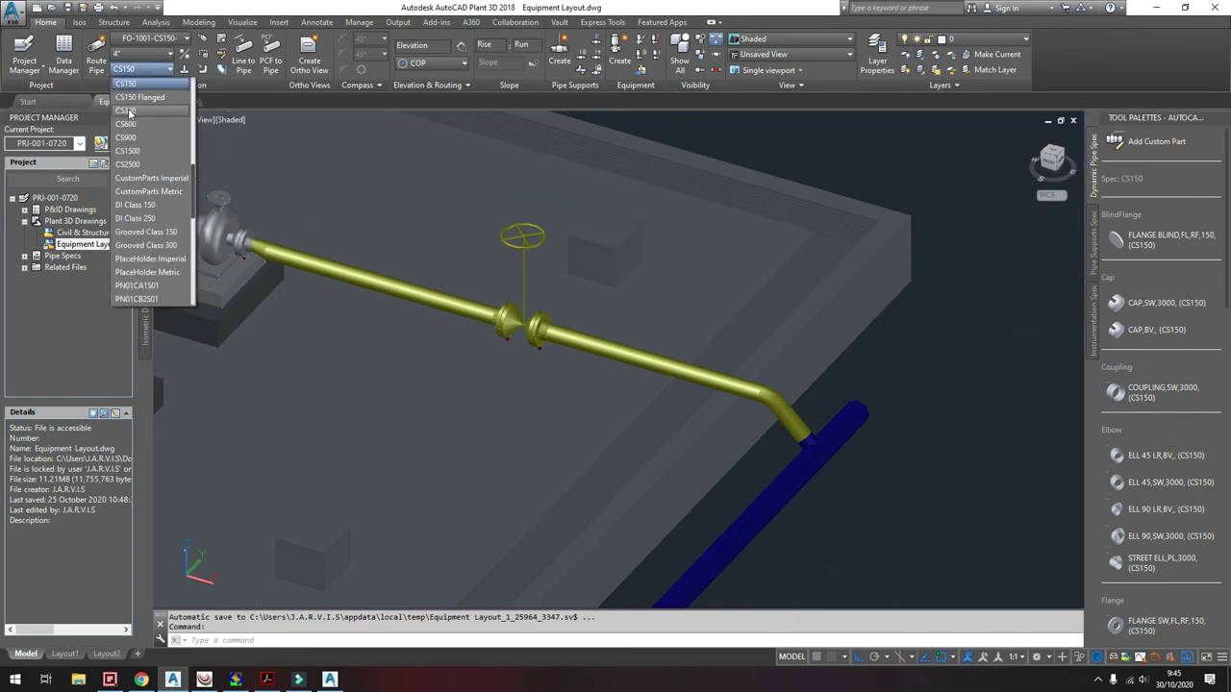
pyautogui.click(128, 112)
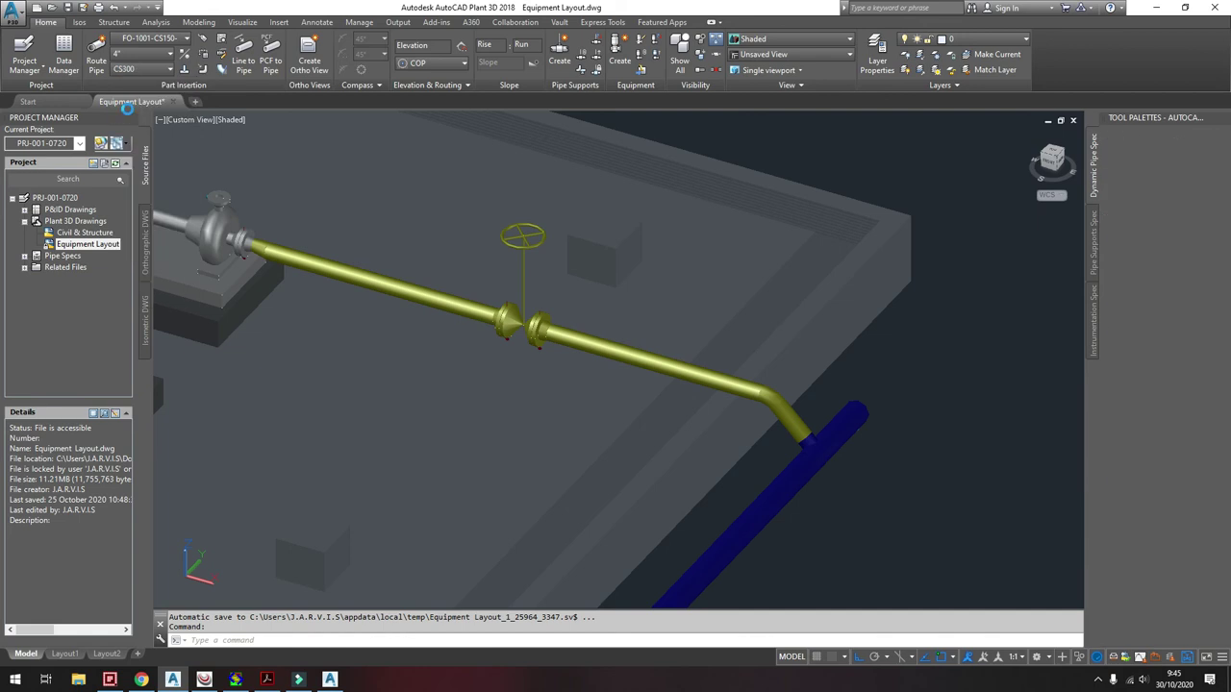
pyautogui.click(161, 73)
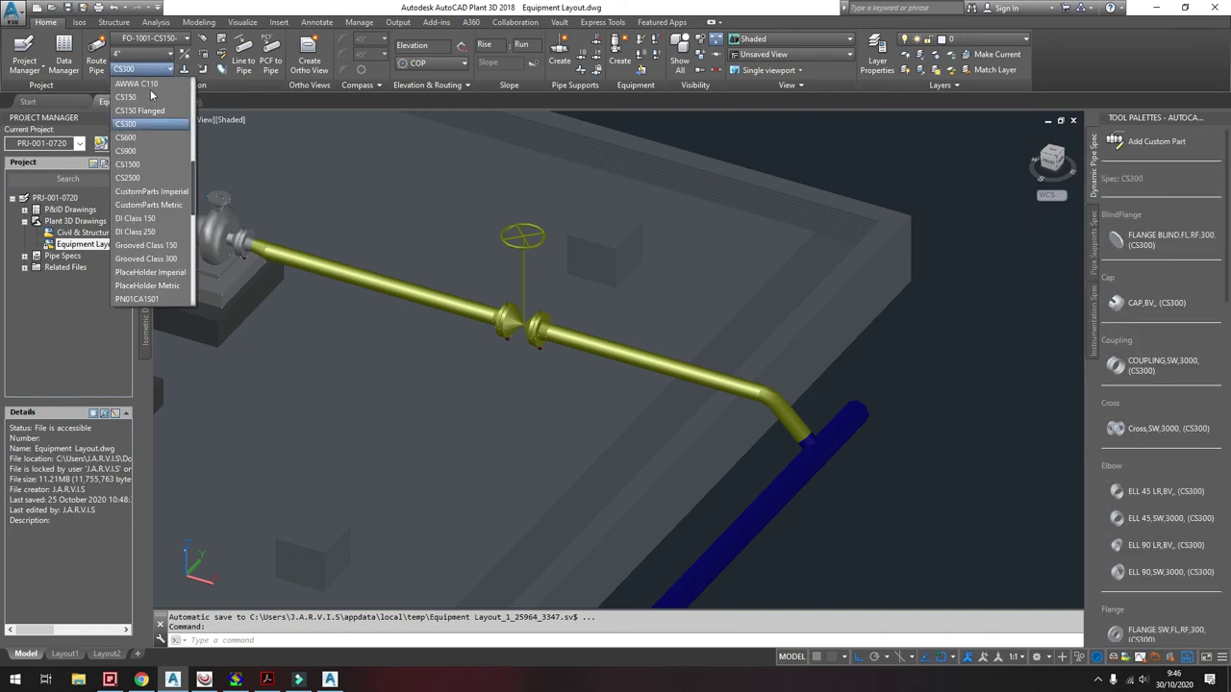
pyautogui.click(135, 97)
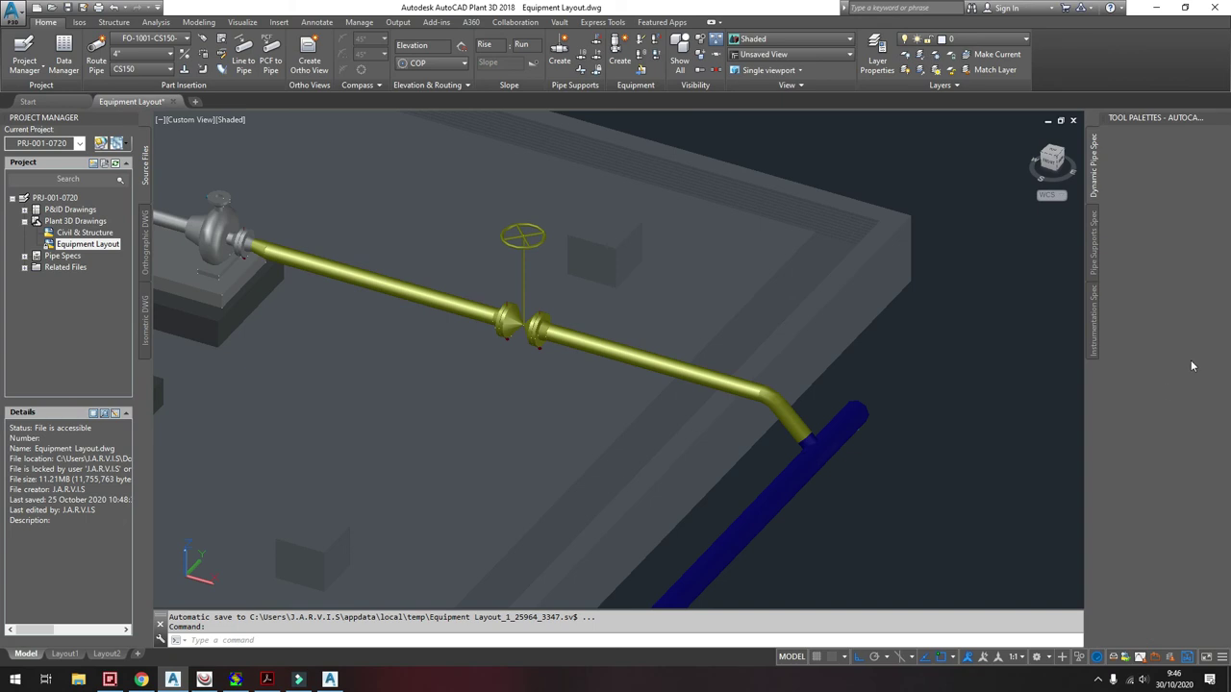
pyautogui.scroll(-3, 1166, 434)
pyautogui.scroll(-2, 1167, 413)
# - Delete the pipe segment between the pump and the gate valve
pyautogui.scroll(-3, 1169, 399)
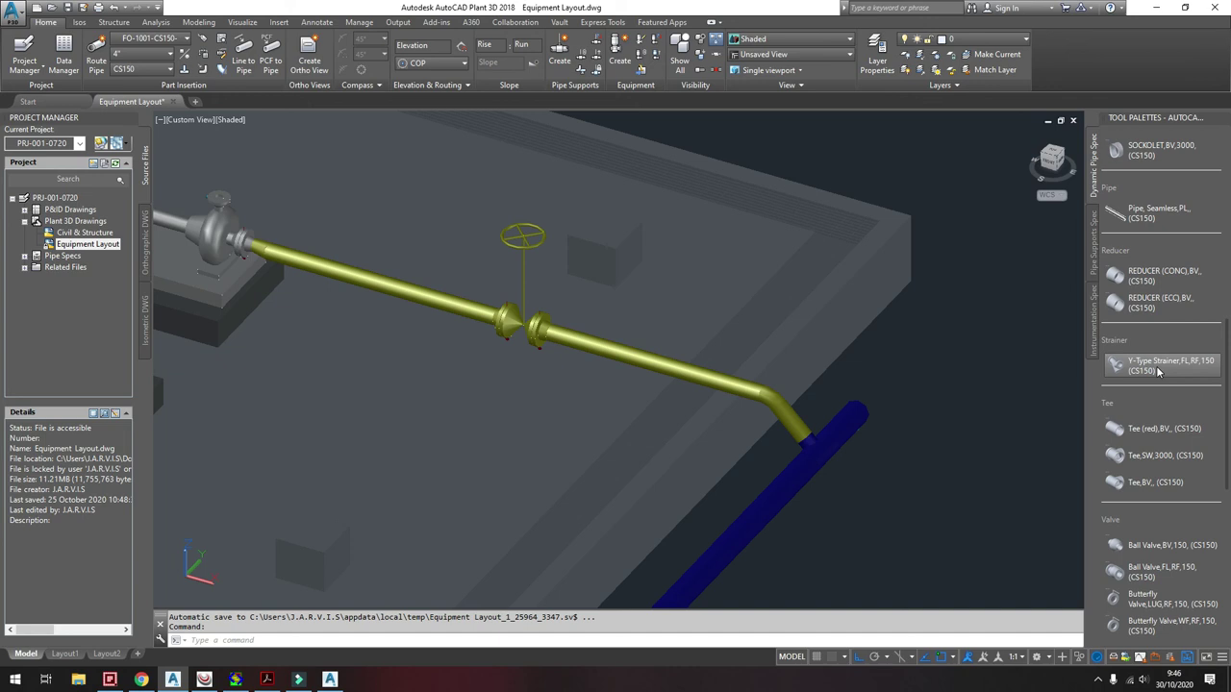
pyautogui.keyDown('shift'); pyautogui.moveTo(893, 420); pyautogui.dragTo(508, 356, button='middle'); pyautogui.keyUp('shift')
pyautogui.click(433, 332)
pyautogui.press('Delete')
# - Place the Y-Type Strainer,FL,RF,150 at the valve's pump-side port and pipe it back to the pump
pyautogui.scroll(3, 522, 279)
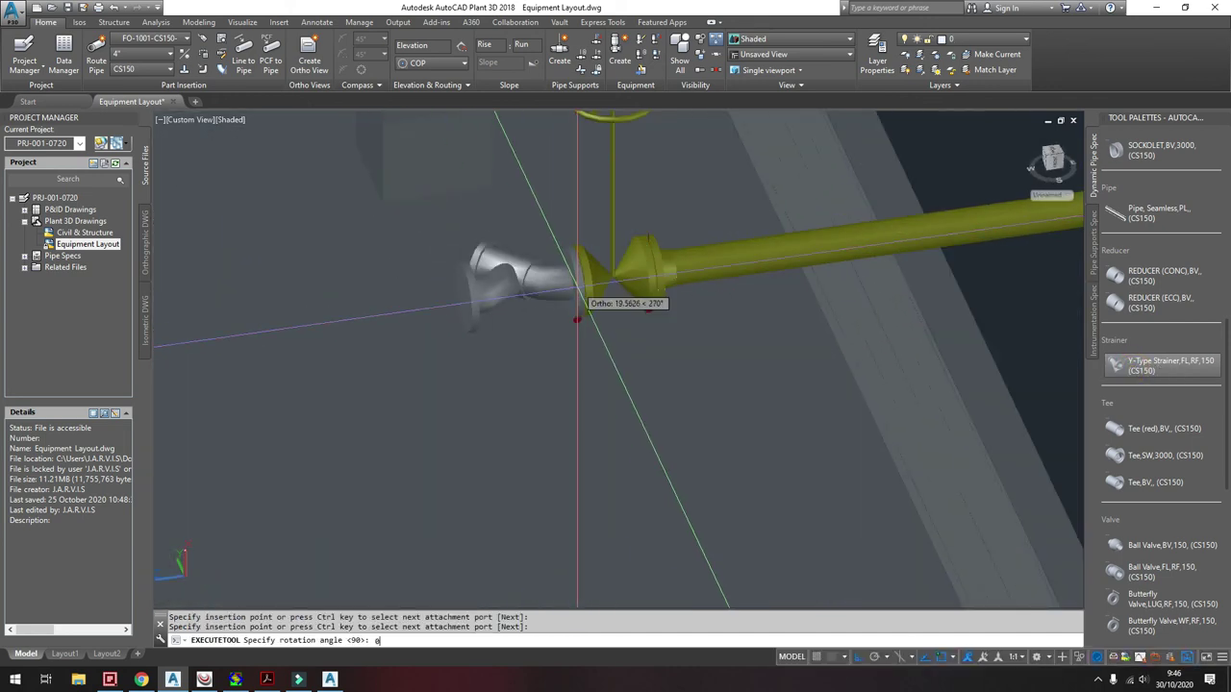
pyautogui.click(583, 310)
pyautogui.scroll(-2, 531, 325)
pyautogui.click(530, 325)
pyautogui.scroll(3, 531, 325)
pyautogui.scroll(-3, 531, 325)
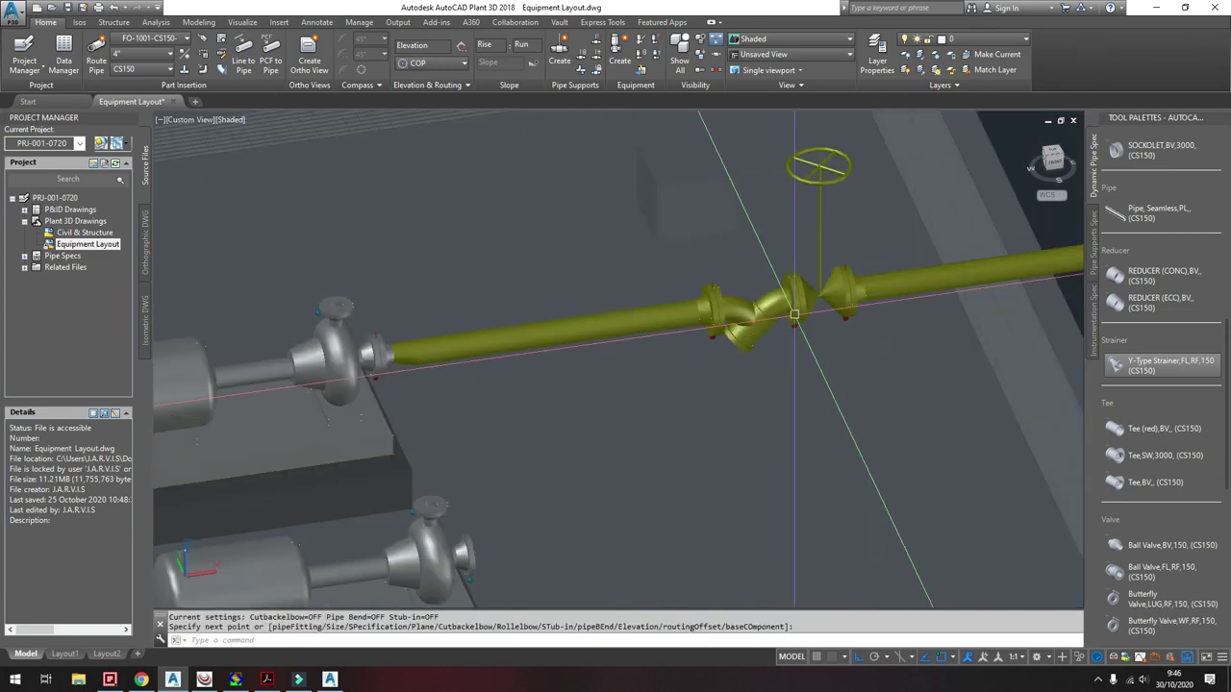
pyautogui.press('Escape')
# - End routing and orbit to inspect the strainer flanged in beside the gate valve
pyautogui.moveTo(674, 288)
pyautogui.keyDown('shift'); pyautogui.mouseDown(button='middle')
pyautogui.moveTo(714, 306)
pyautogui.moveTo(679, 286)
pyautogui.mouseUp(button='middle'); pyautogui.keyUp('shift')
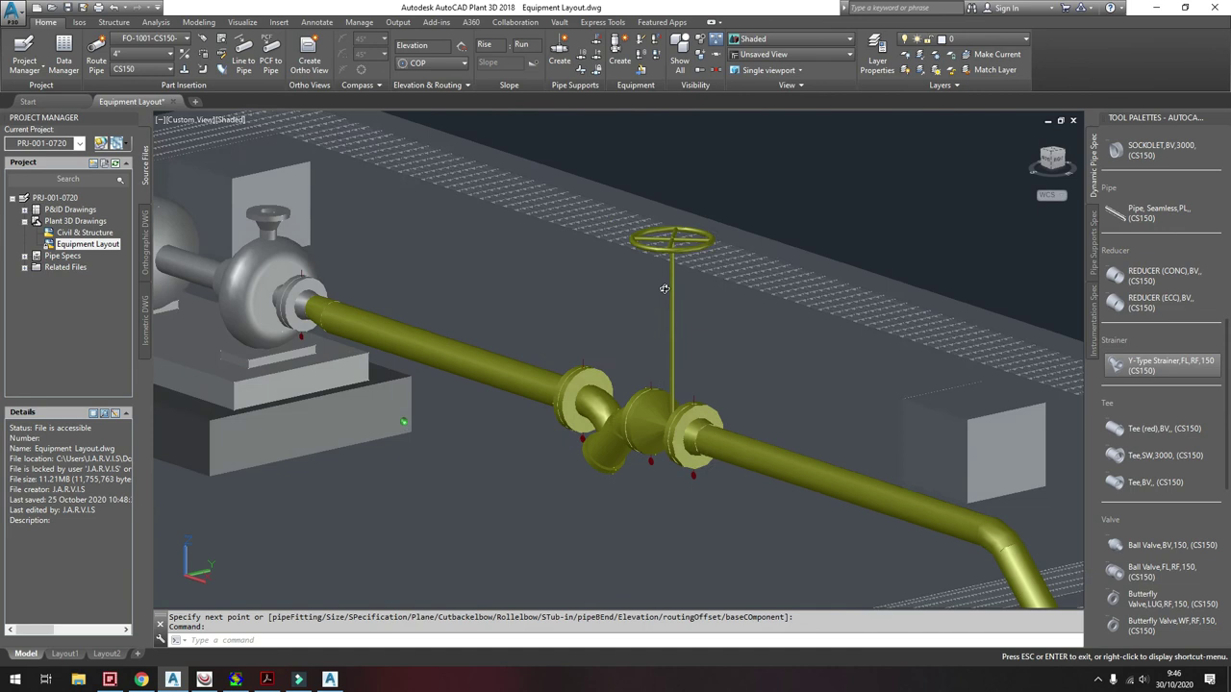
pyautogui.press('Escape')
pyautogui.scroll(-3, 693, 303)
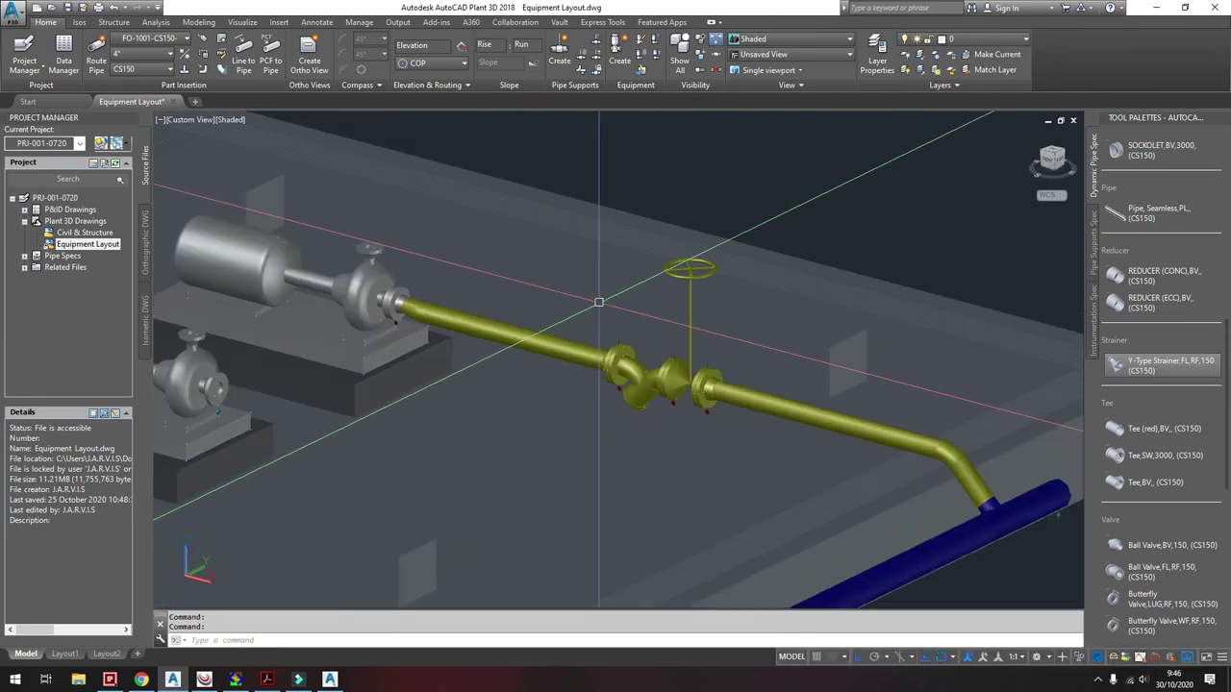
pyautogui.moveTo(645, 357)
pyautogui.keyDown('shift'); pyautogui.mouseDown(button='middle')
pyautogui.moveTo(673, 356)
pyautogui.moveTo(633, 360)
pyautogui.moveTo(662, 380)
pyautogui.mouseUp(button='middle'); pyautogui.keyUp('shift')
pyautogui.scroll(3, 676, 358)
pyautogui.scroll(-3, 676, 358)
pyautogui.scroll(3, 665, 355)
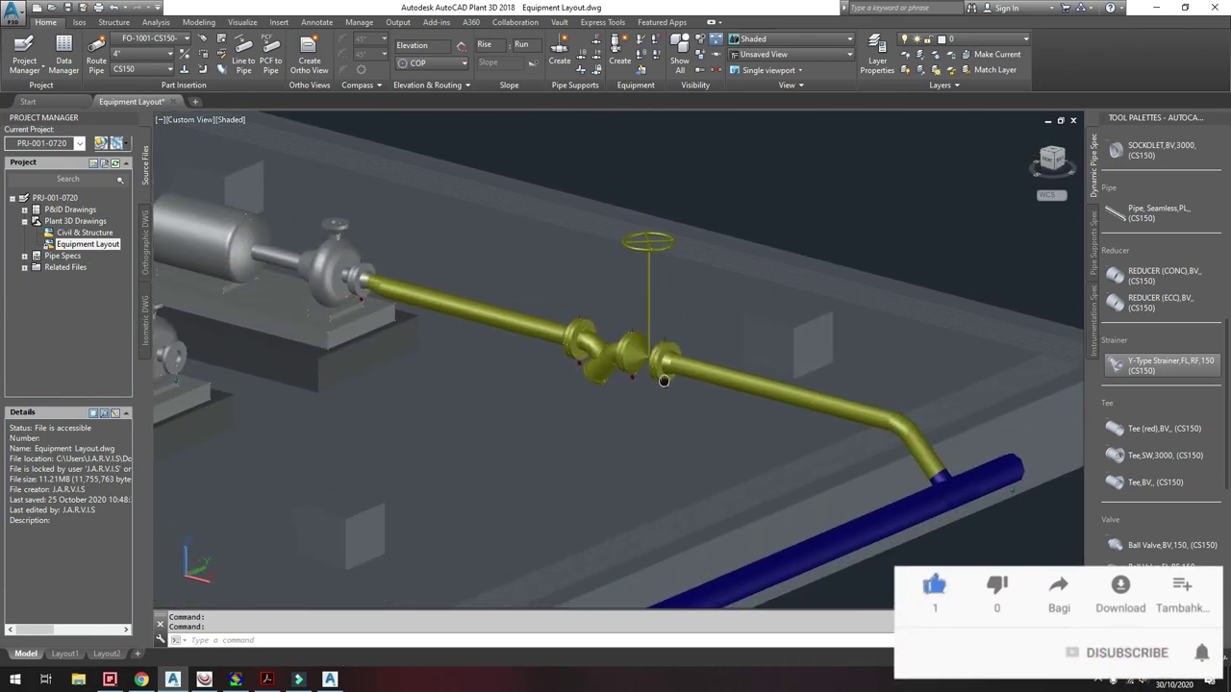